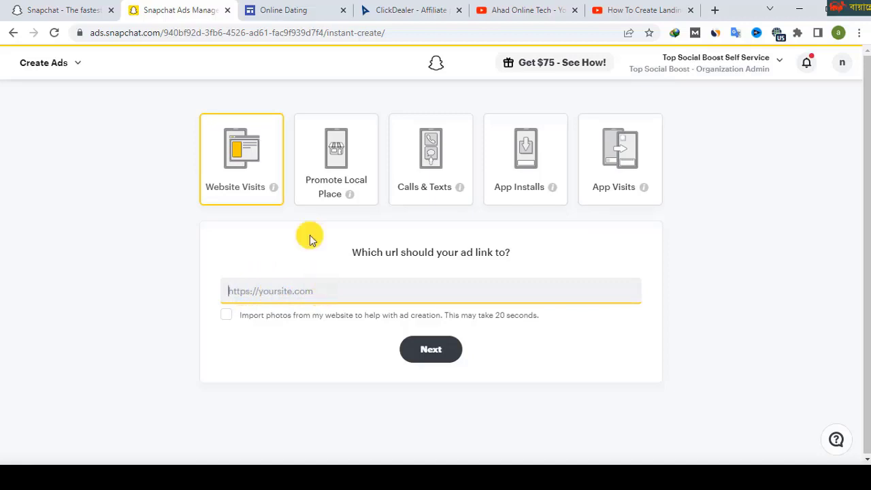
Switch to the Online Dating page on Google Sites and copy its full web address
left_click(286, 10)
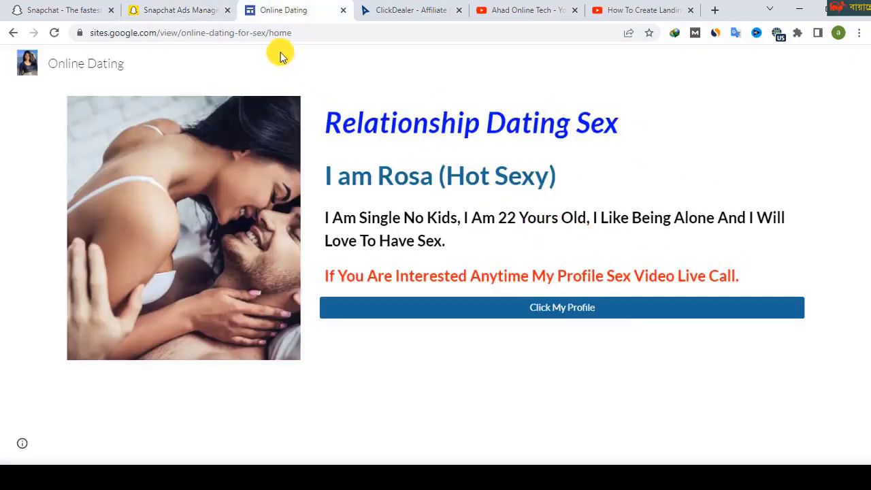
left_click(310, 31)
left_click(381, 31)
double_click(348, 36)
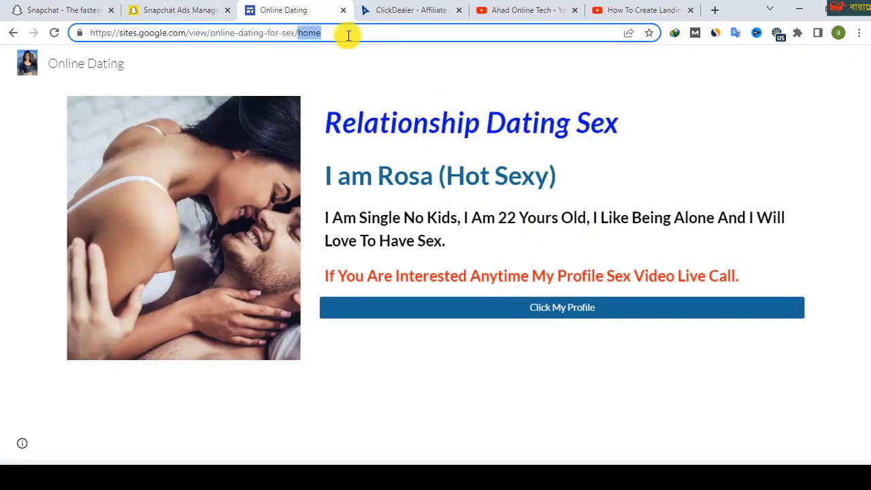
left_click_drag(348, 36, 85, 33)
left_click(33, 121)
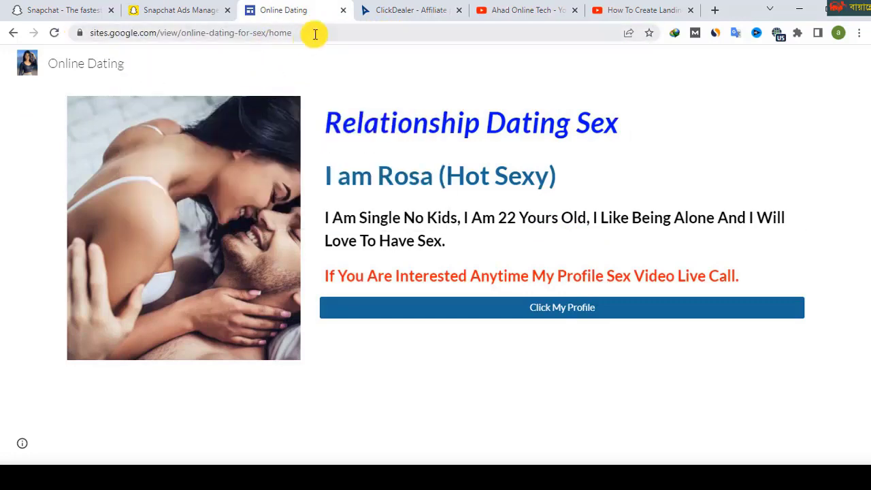
left_click(320, 33)
left_click(362, 31)
left_click_drag(361, 31, 83, 31)
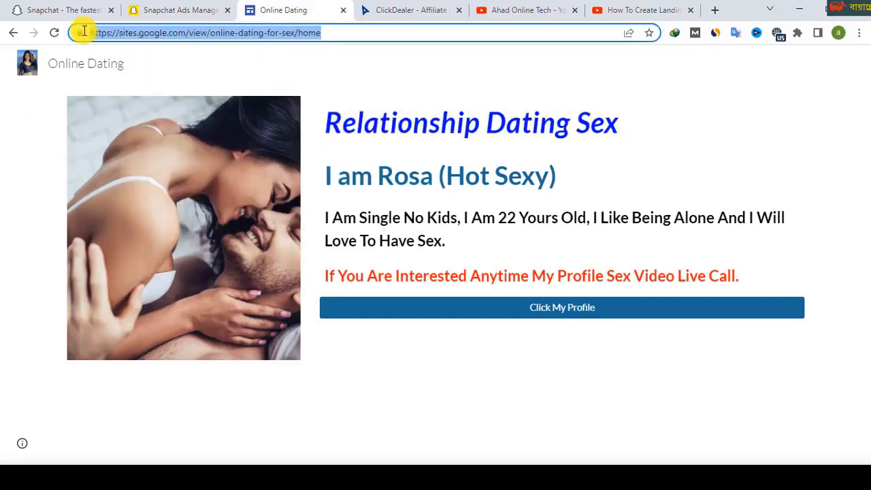
right_click(116, 33)
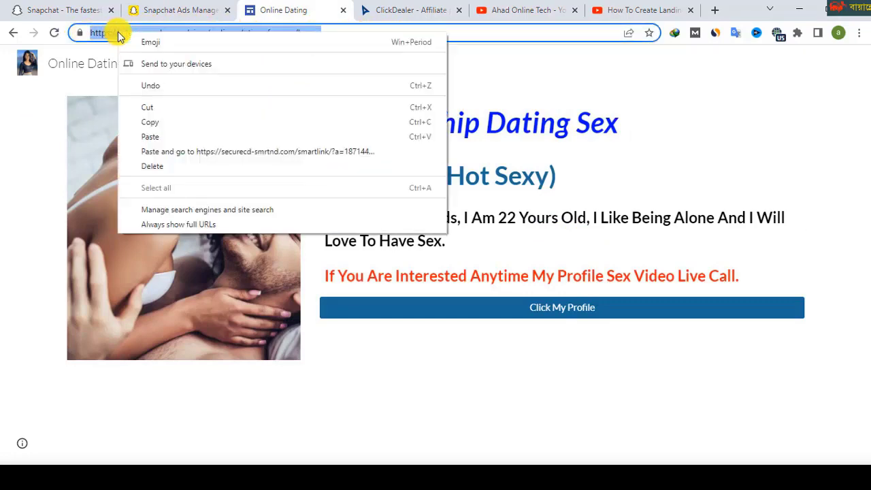
left_click(155, 126)
Examine the YouTube tutorial on creating a CPA dating landing page, including its comments, thumbnail and expanded description
left_click(644, 11)
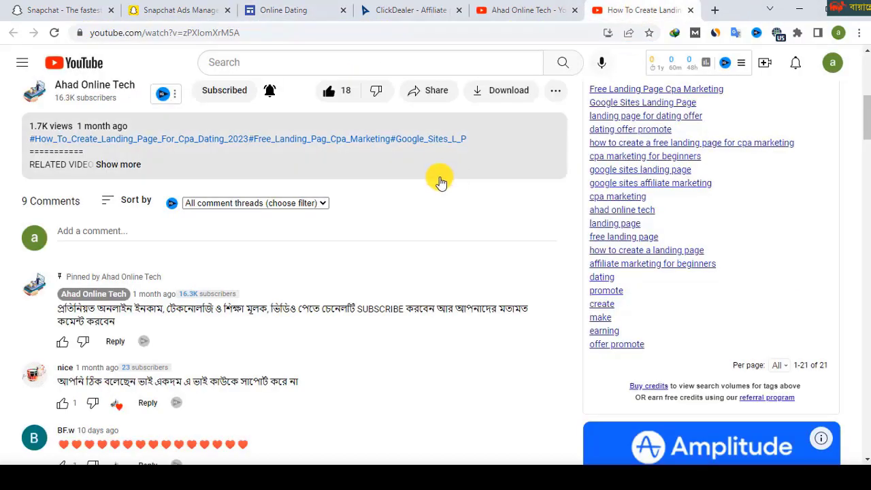
scroll(441, 173, "up", 5)
scroll(797, 337, "down", 9)
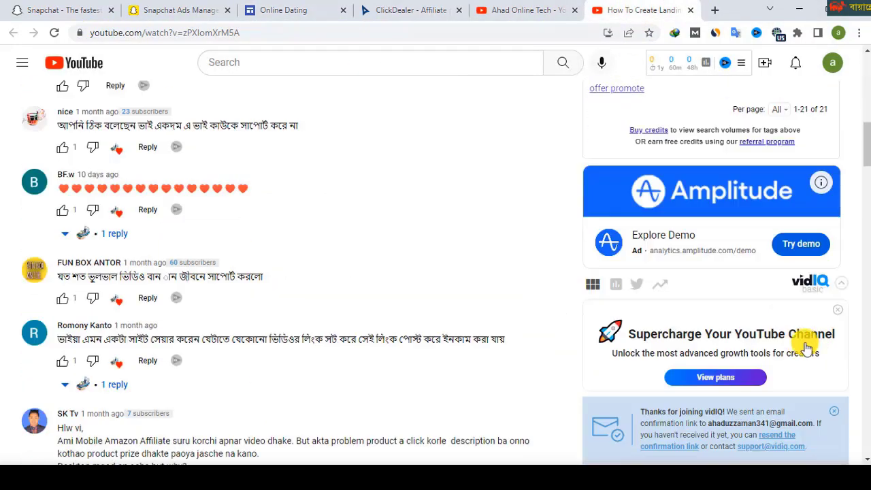
scroll(804, 348, "down", 5)
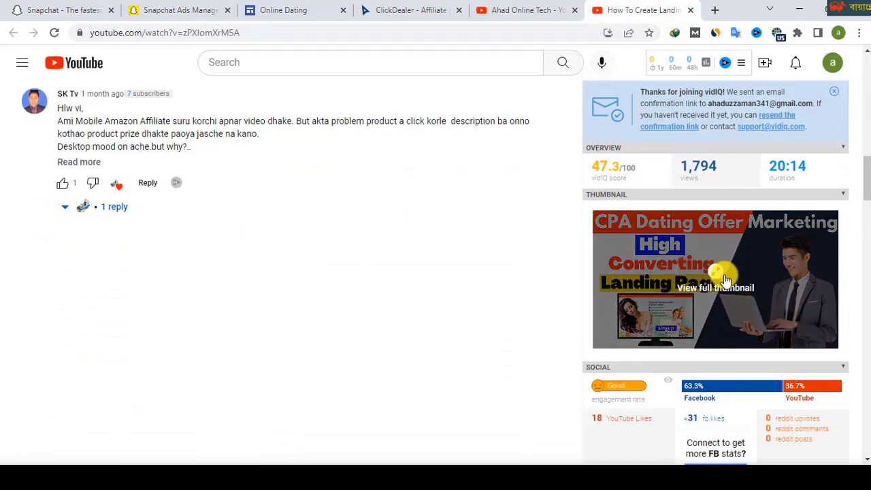
scroll(721, 282, "up", 10)
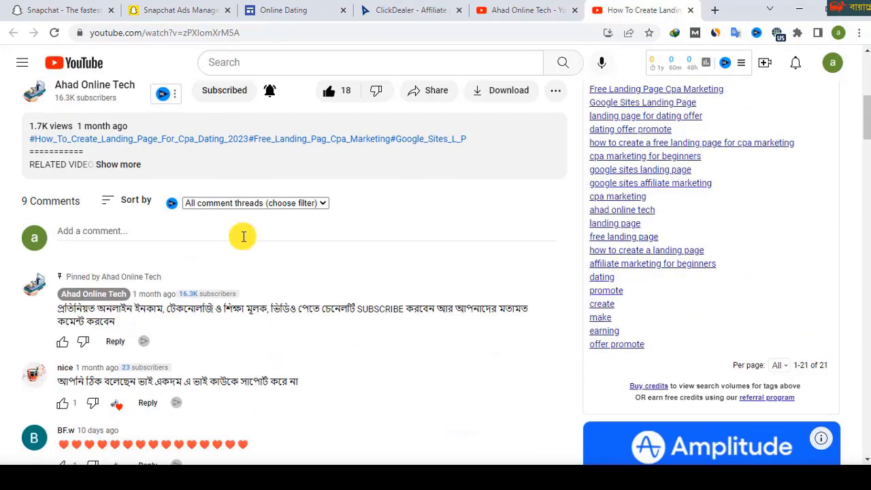
scroll(243, 236, "up", 2)
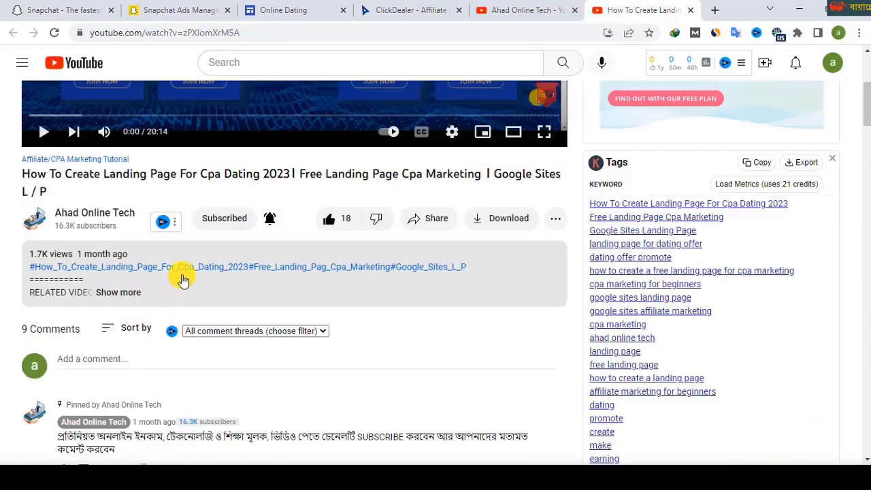
scroll(621, 350, "down", 10)
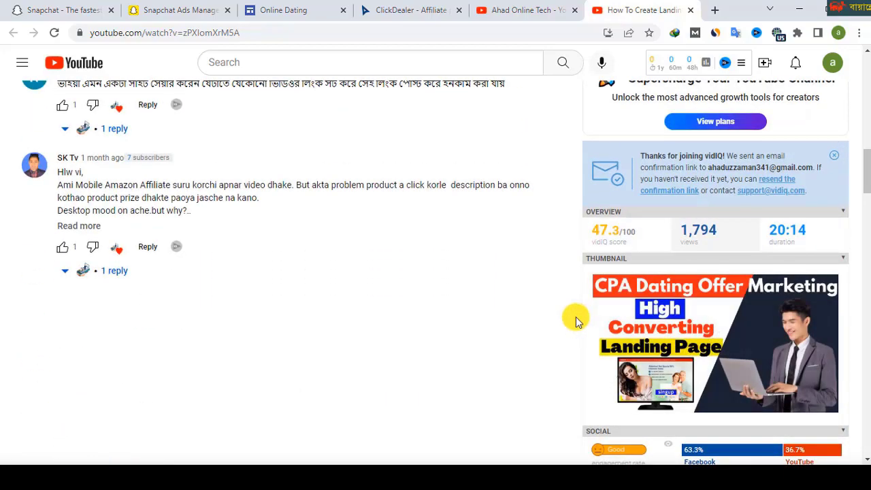
scroll(451, 271, "up", 9)
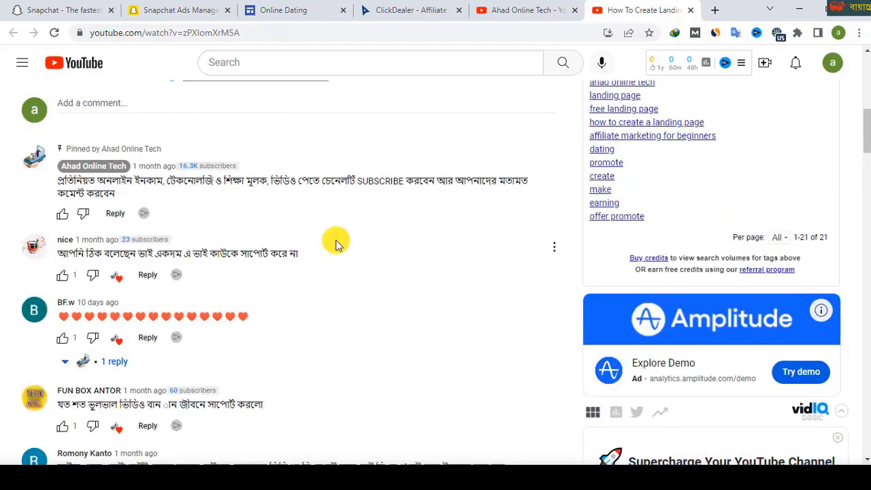
scroll(249, 218, "up", 3)
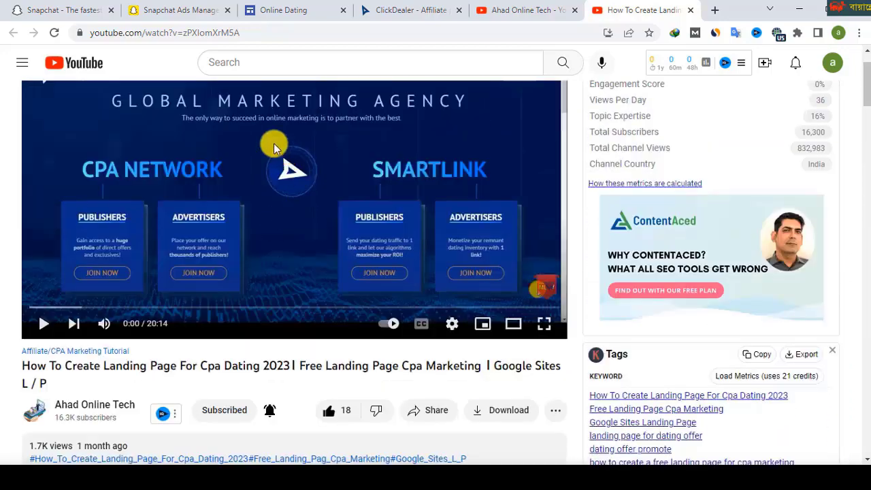
scroll(295, 245, "down", 1)
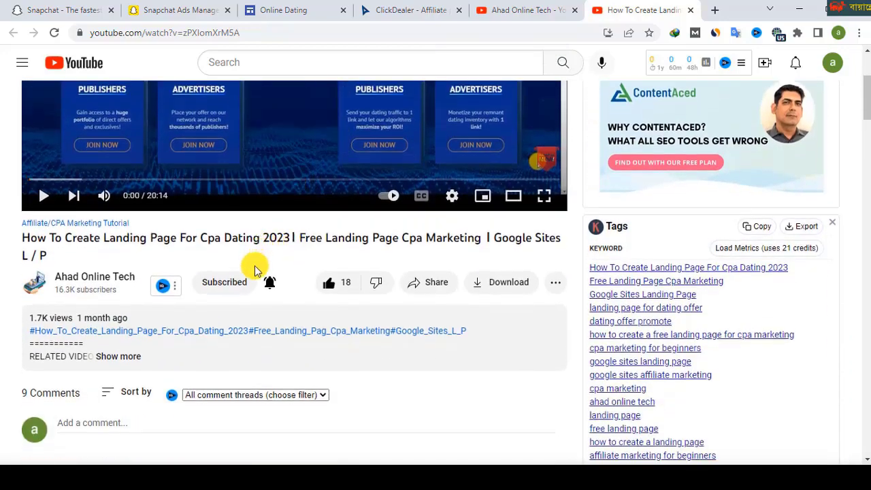
left_click(127, 358)
scroll(109, 341, "down", 1)
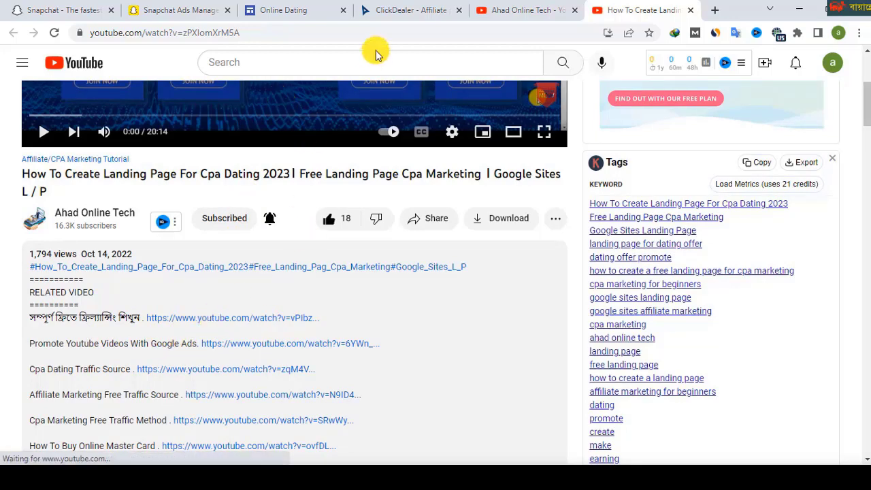
Copy the Online Dating page's address, enter it as the website URL of the Snapchat ad and continue to the design stage
left_click(183, 11)
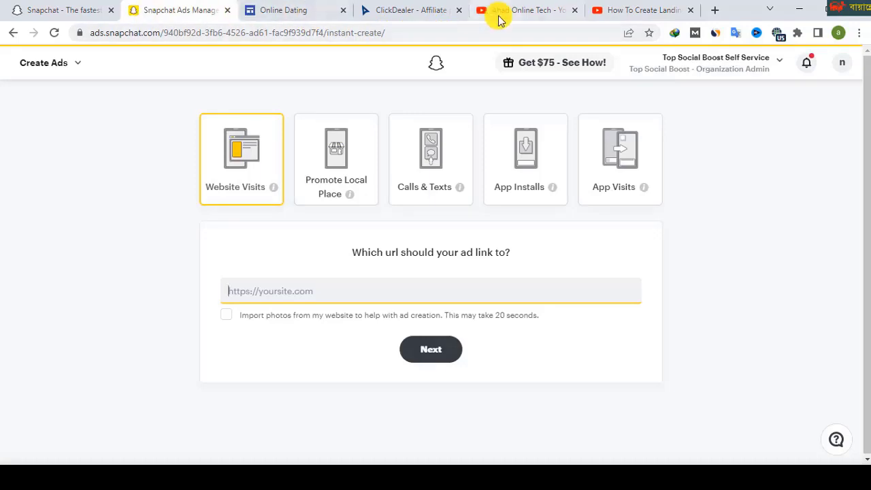
left_click(296, 9)
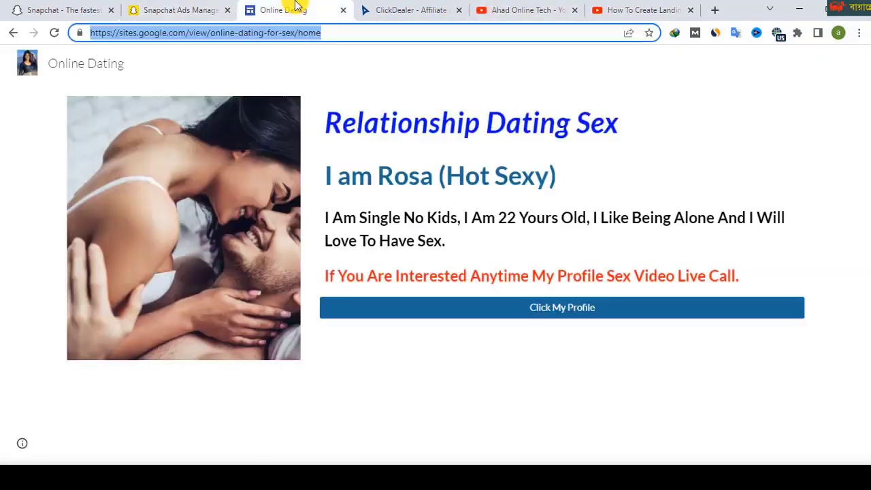
right_click(272, 39)
left_click(306, 127)
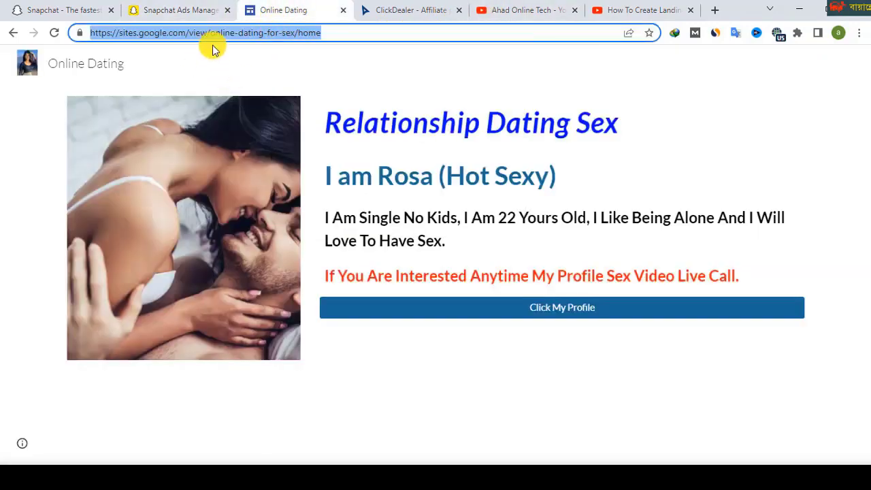
left_click(181, 9)
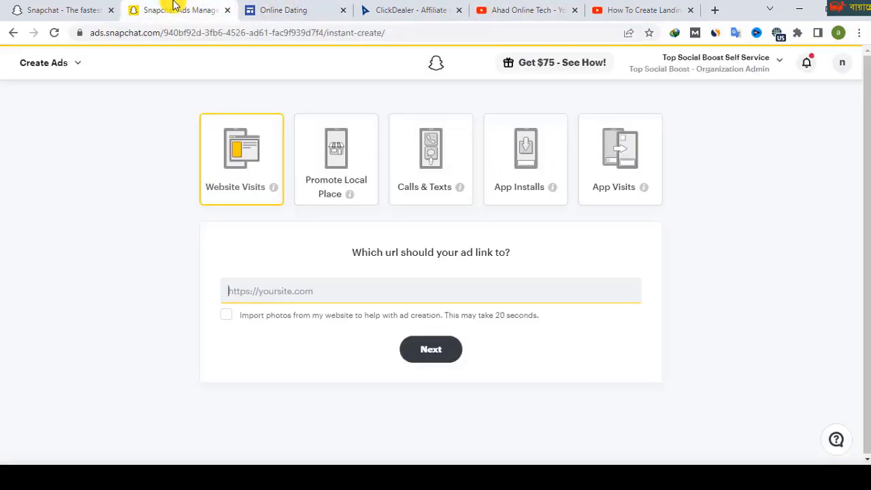
right_click(254, 296)
left_click(291, 178)
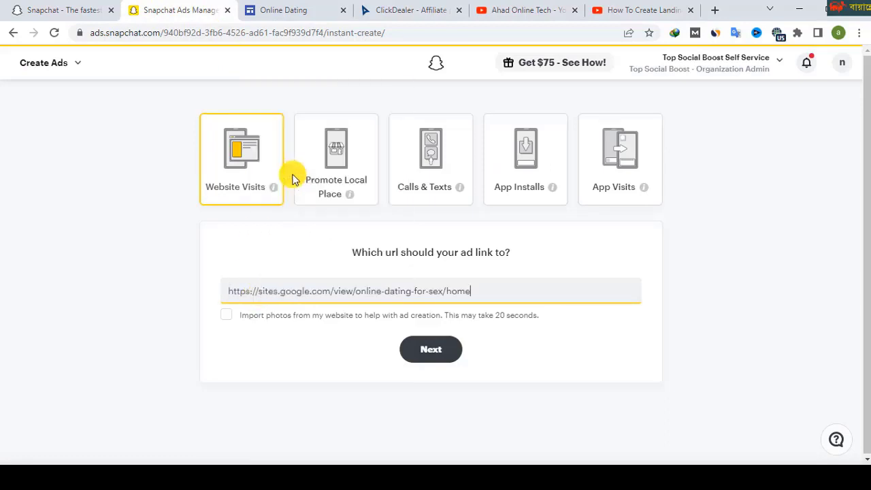
left_click(433, 350)
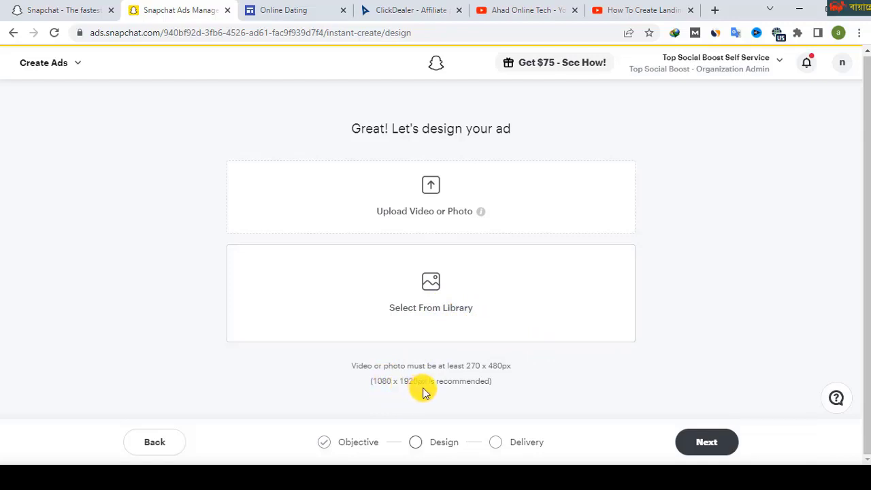
Upload the emotional_sex image from Downloads as the ad media, with the crop area widened to the full image
left_click(430, 186)
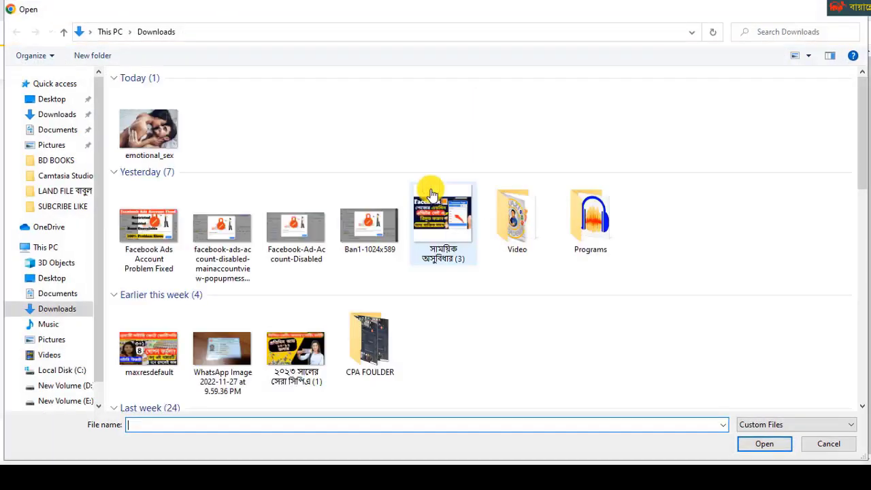
left_click(148, 130)
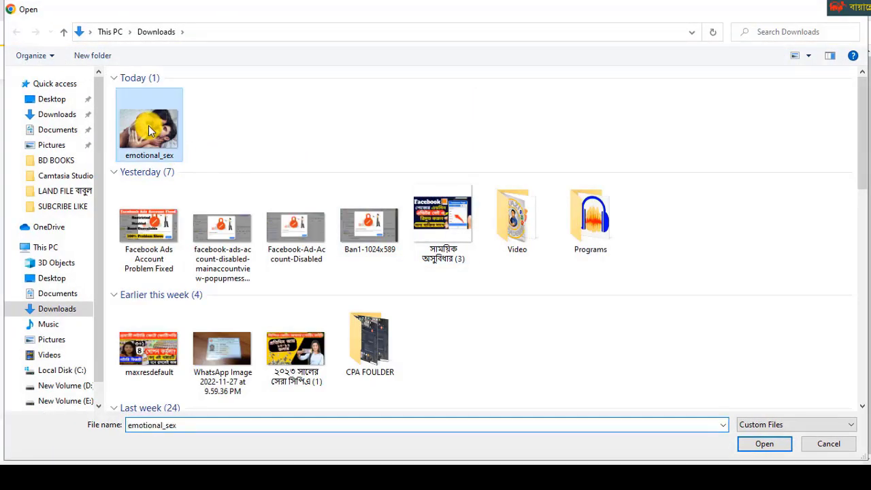
left_click(778, 445)
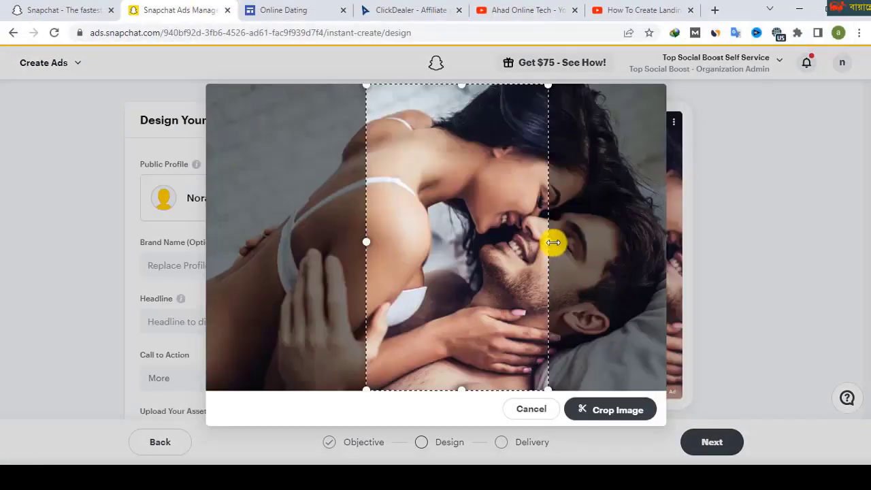
left_click_drag(553, 242, 673, 259)
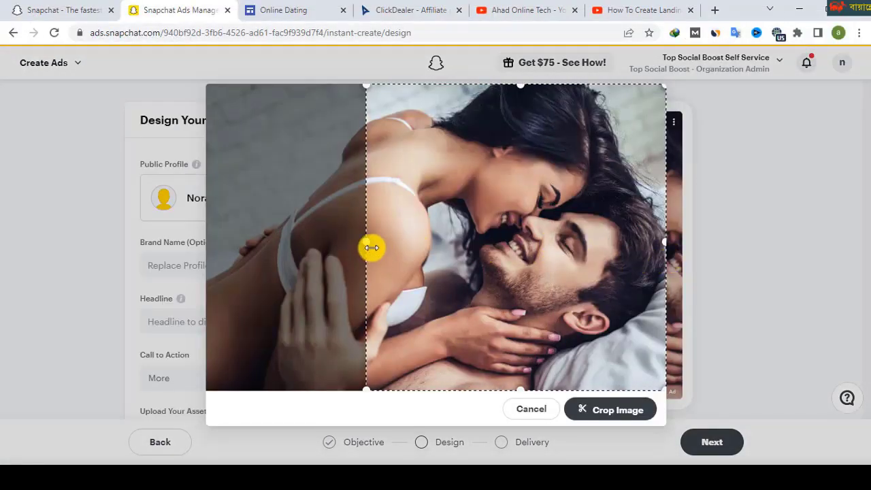
left_click_drag(371, 247, 206, 267)
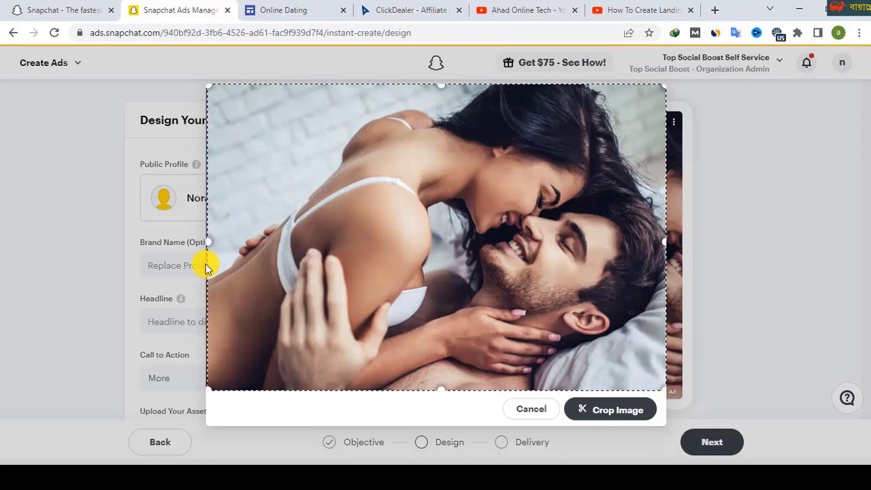
left_click(618, 411)
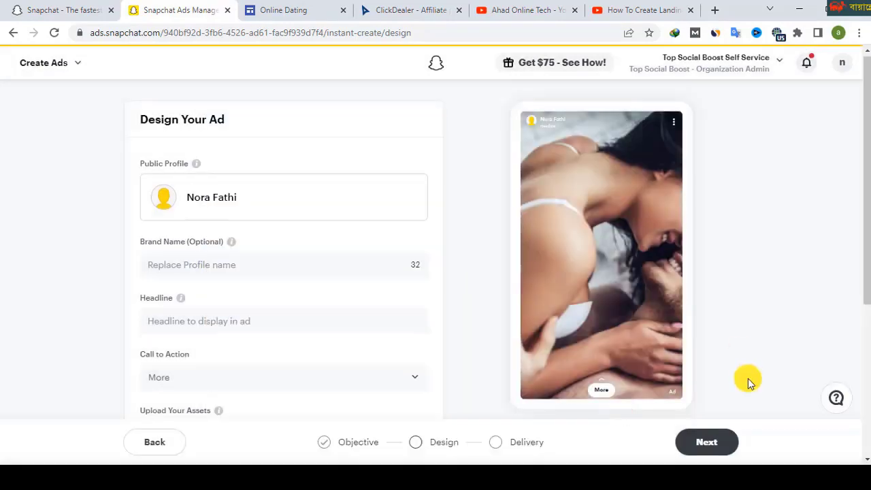
Try to continue from the ad design to the delivery stage without a headline
scroll(748, 379, "down", 1)
left_click(700, 443)
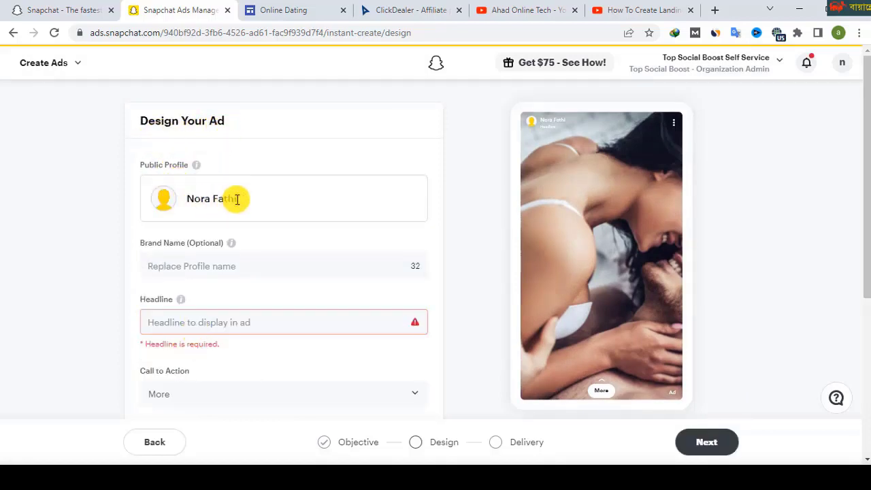
left_click_drag(238, 201, 182, 200)
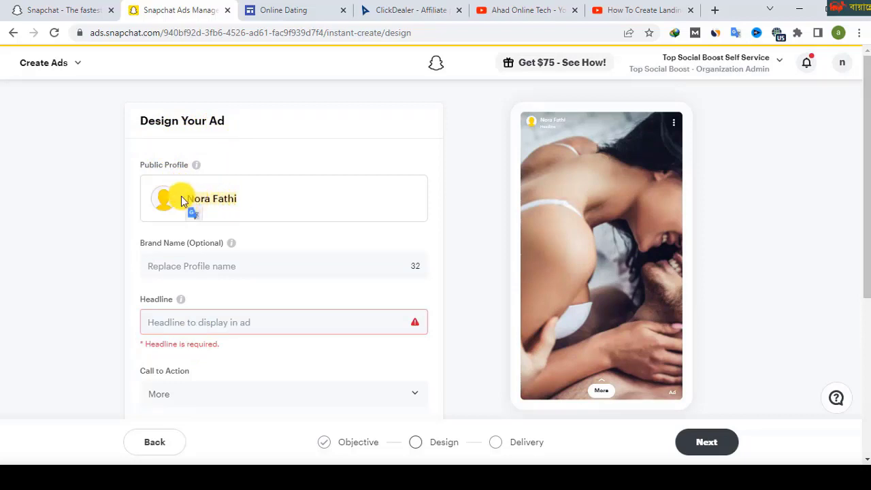
left_click(108, 214)
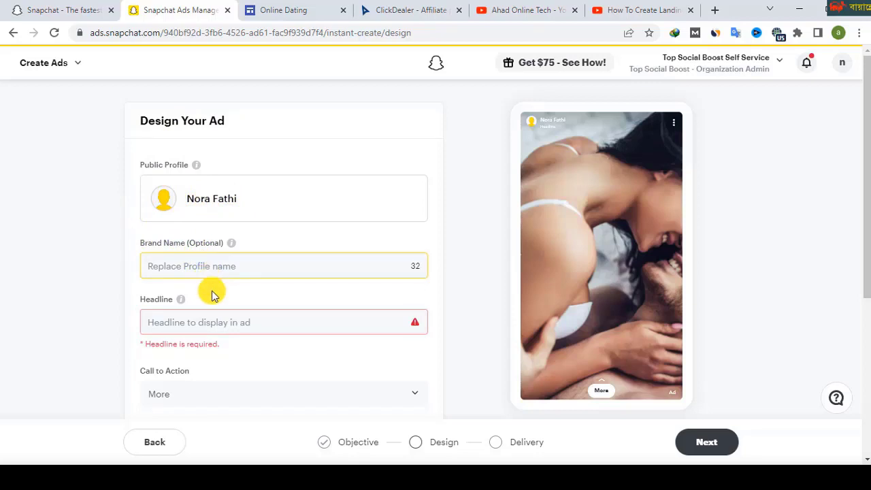
Enter "Online Free Dating For Sex" as the ad's headline
left_click(172, 322)
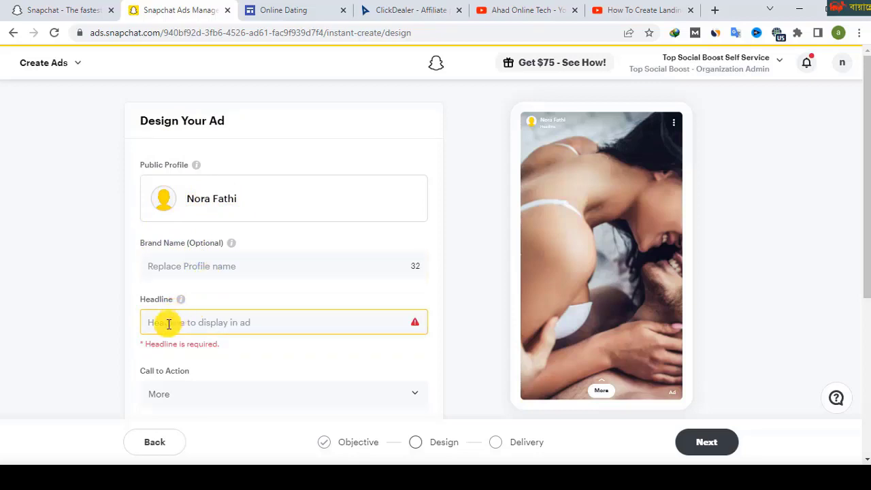
key("ctrl+v")
Set the ad's call to action to Sign Up and continue from the design to the delivery stage
scroll(258, 307, "down", 1)
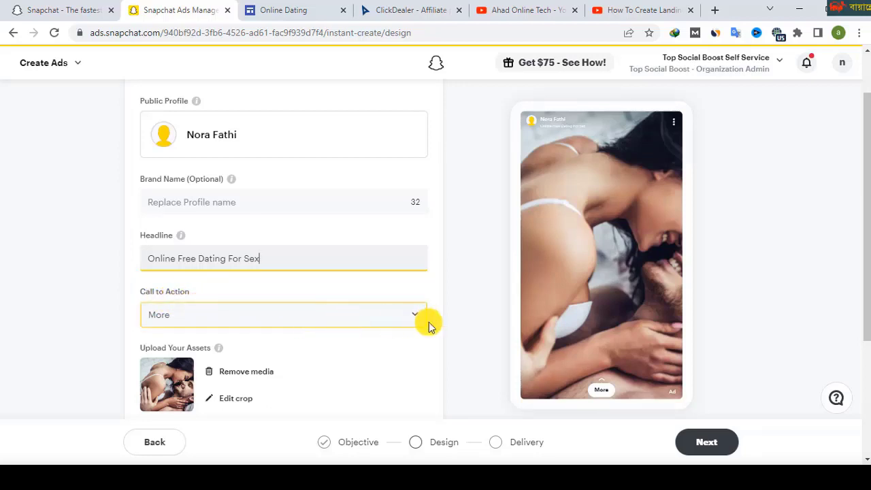
left_click(428, 322)
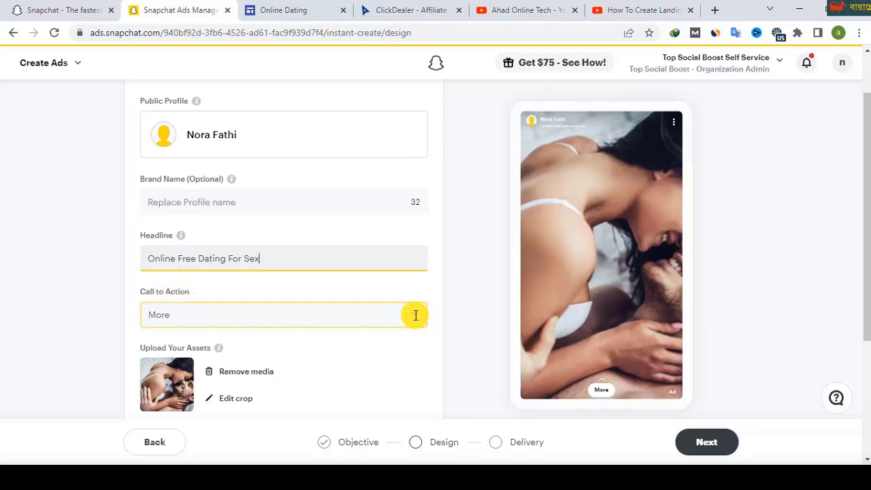
left_click(415, 315)
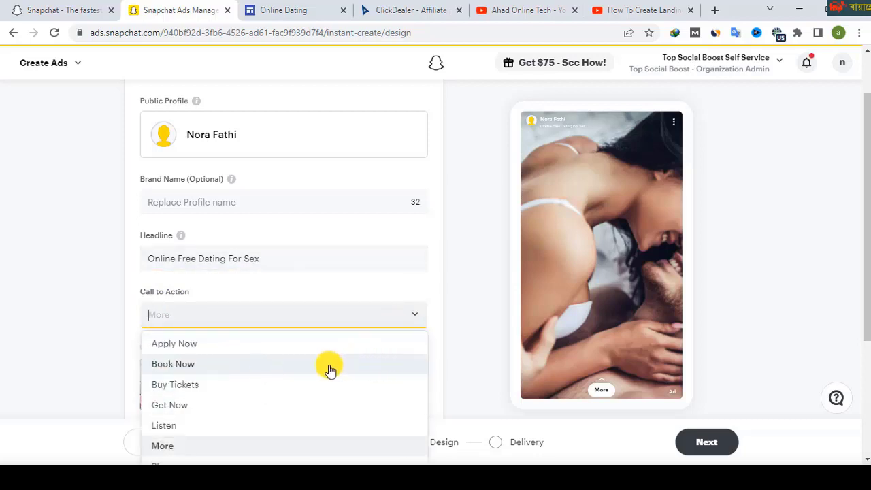
scroll(329, 369, "down", 1)
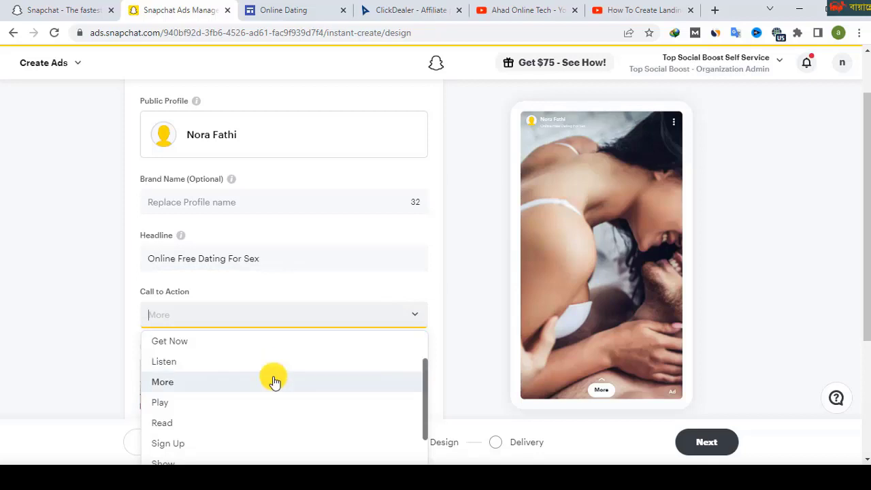
scroll(274, 382, "down", 1)
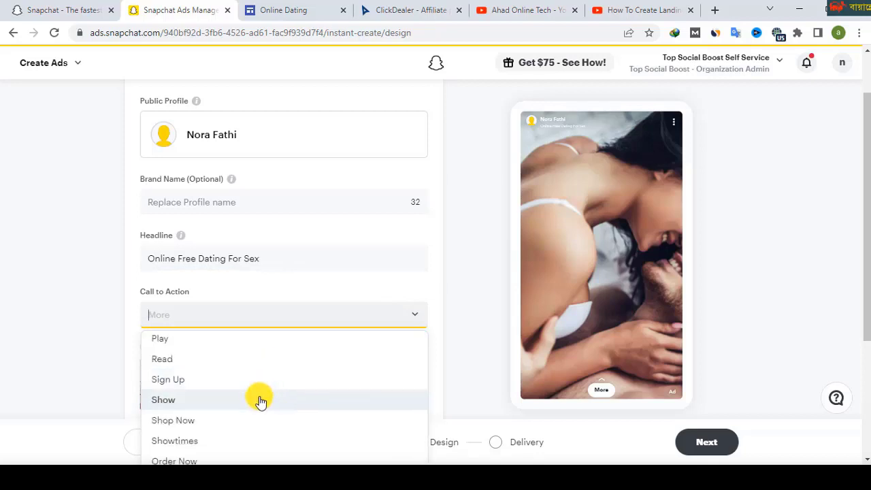
scroll(251, 405, "down", 1)
scroll(240, 408, "down", 1)
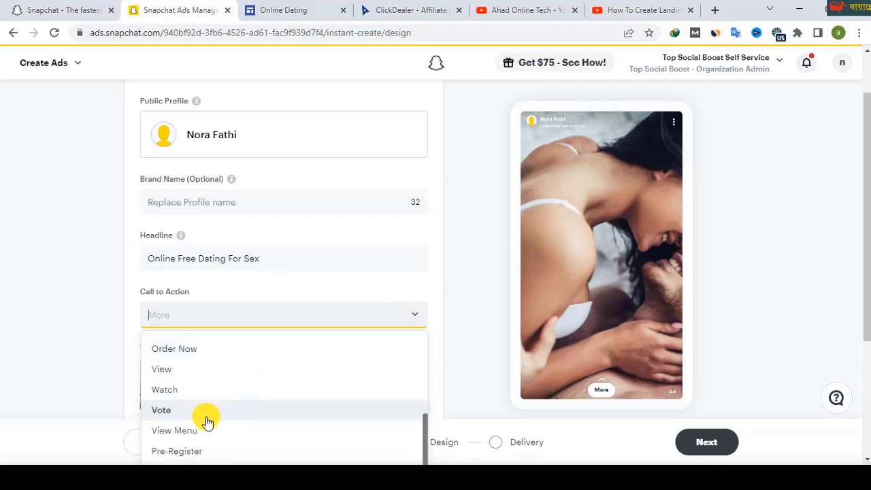
scroll(200, 414, "down", 1)
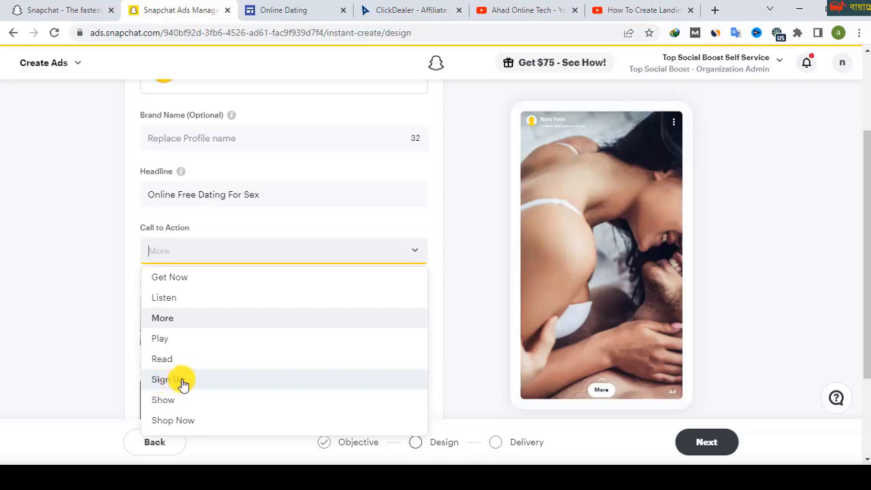
left_click(167, 385)
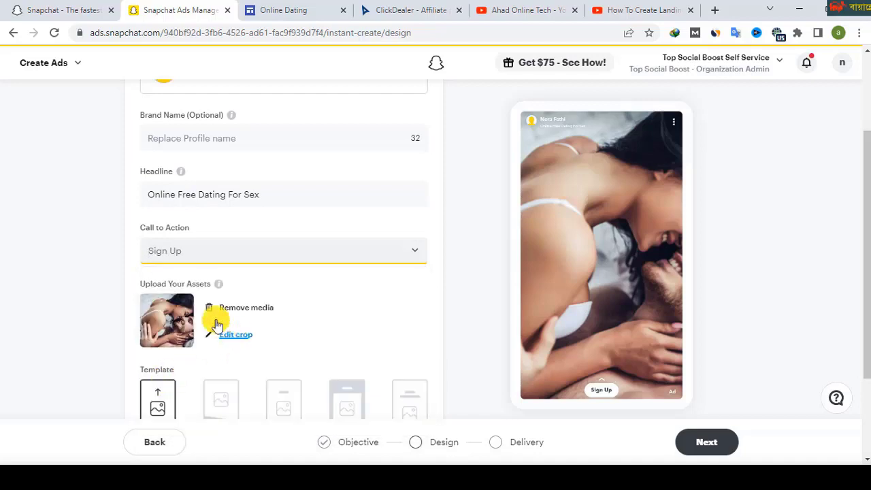
scroll(767, 440, "down", 2)
left_click(736, 449)
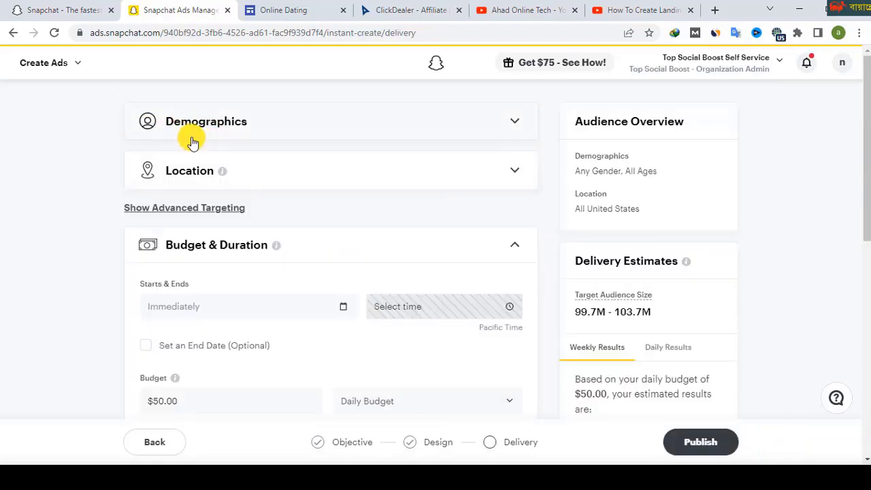
Restrict the audience demographics to the Male gender with a minimum age of 22
left_click(516, 122)
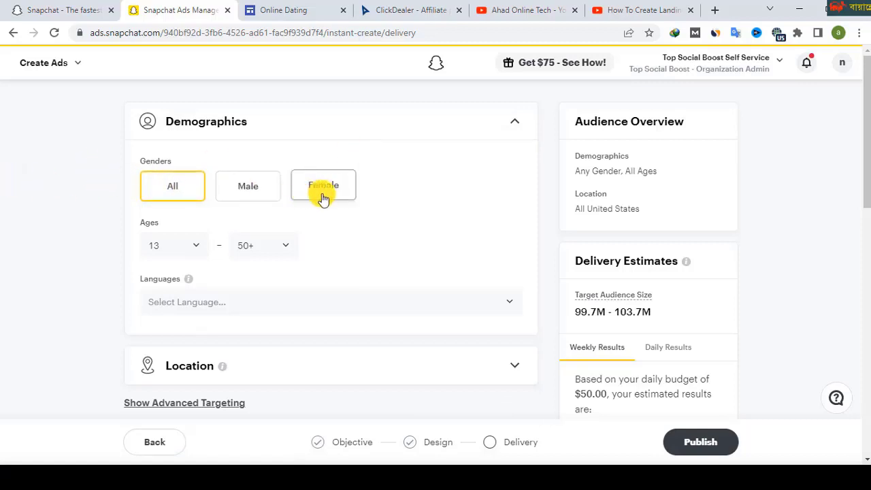
left_click(249, 191)
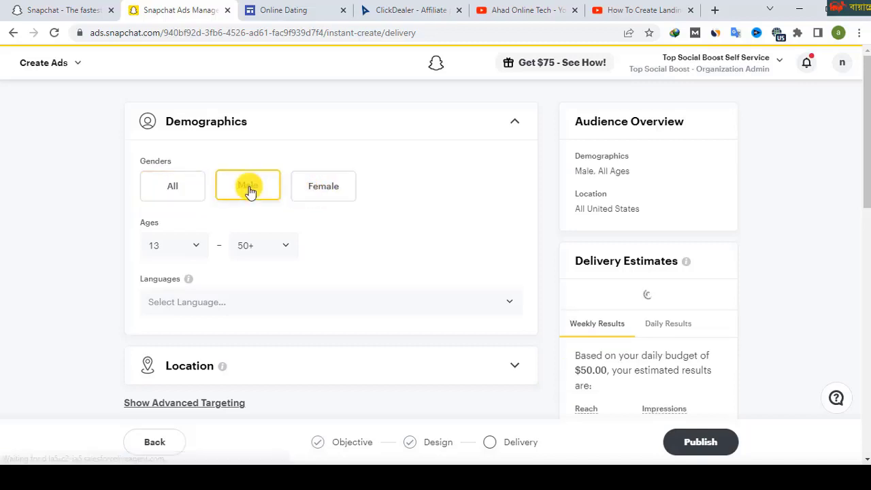
left_click(170, 232)
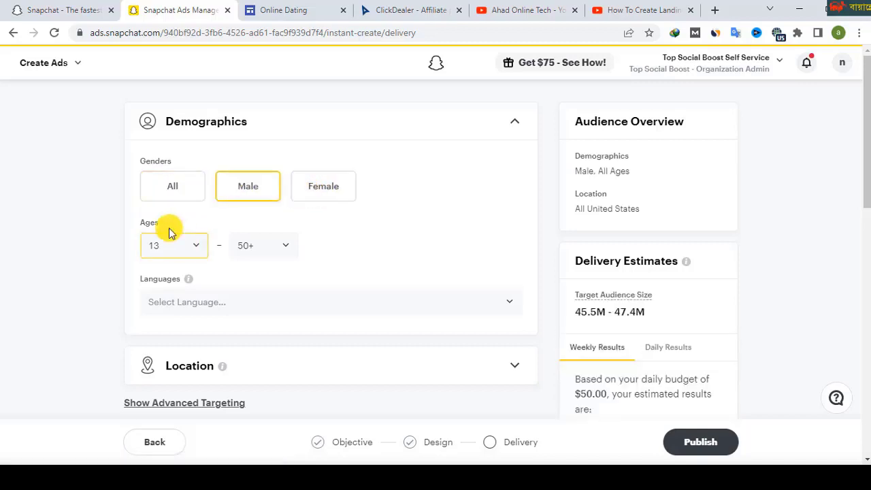
left_click(196, 250)
type("22")
key("Return")
Add English as the audience language in the demographics settings
scroll(249, 156, "down", 2)
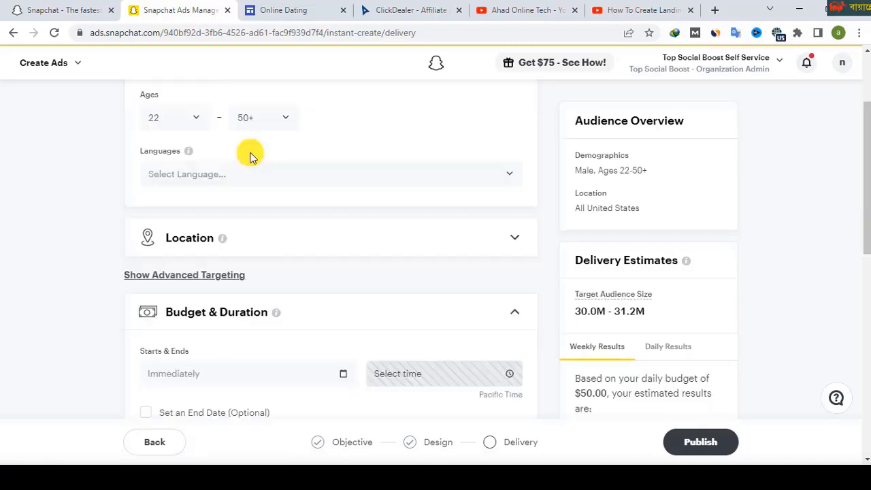
scroll(249, 156, "up", 1)
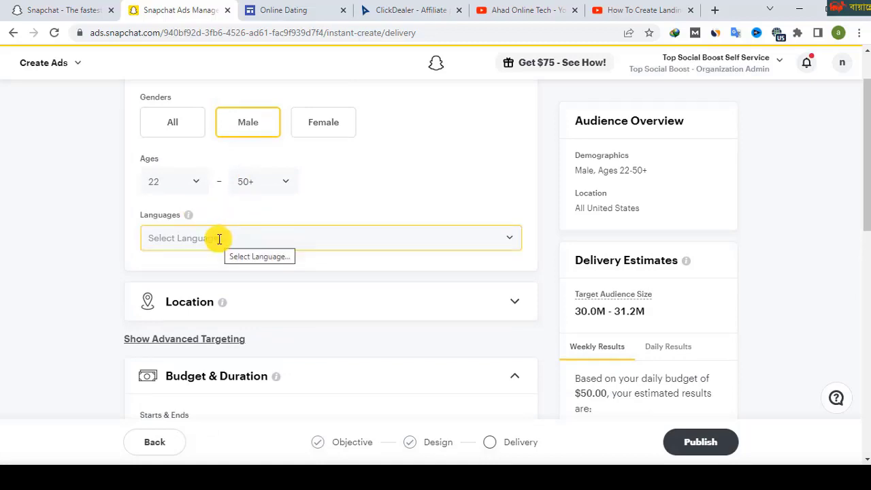
left_click(510, 236)
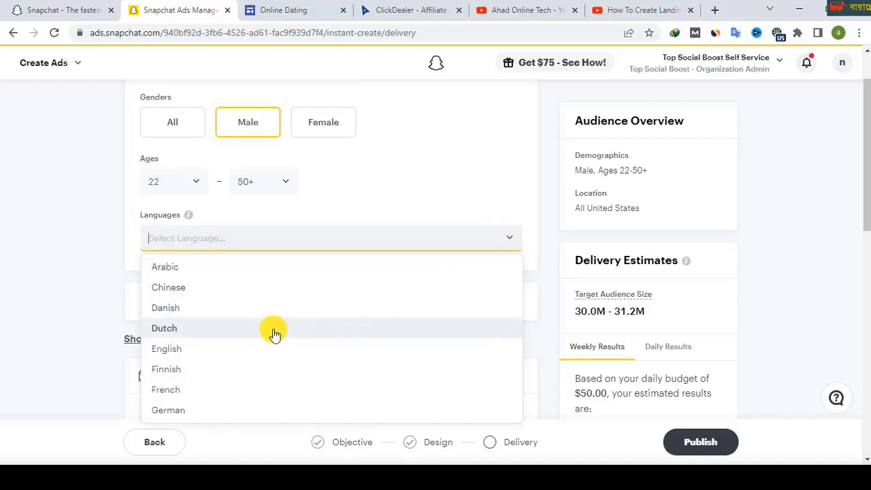
left_click(197, 358)
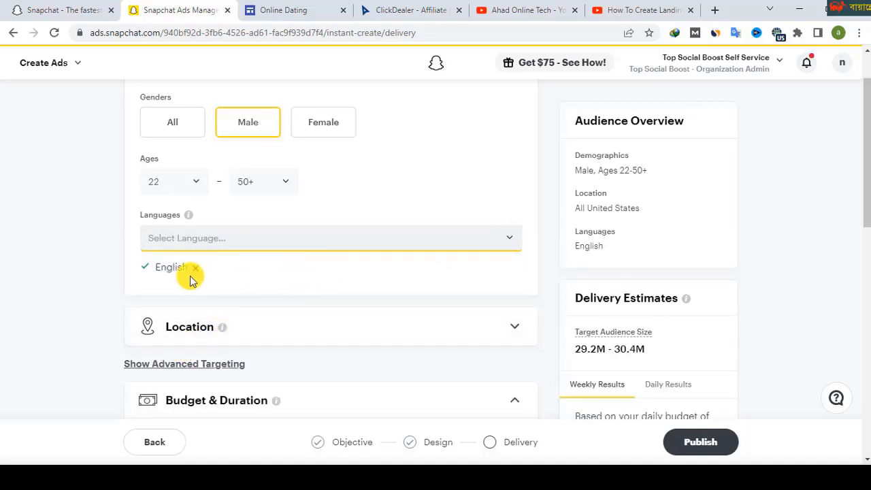
Remove United States from the audience locations and add the country again through the location search
scroll(304, 284, "down", 2)
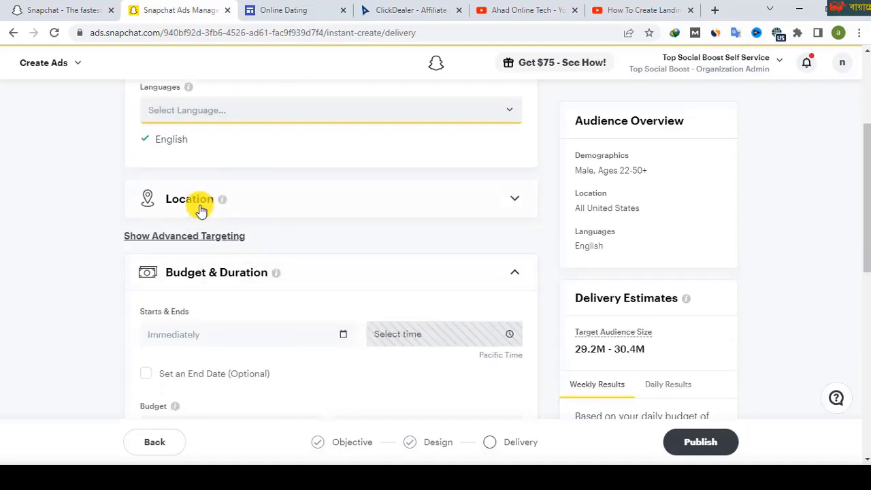
left_click(515, 204)
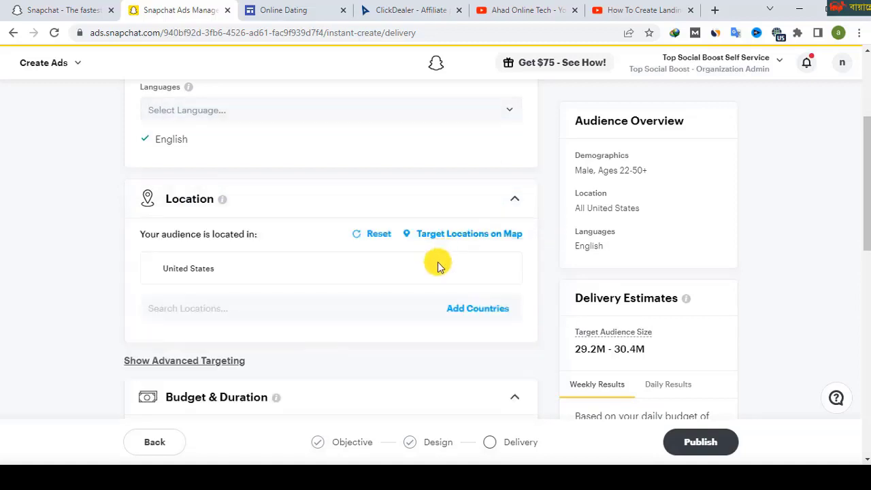
left_click(501, 271)
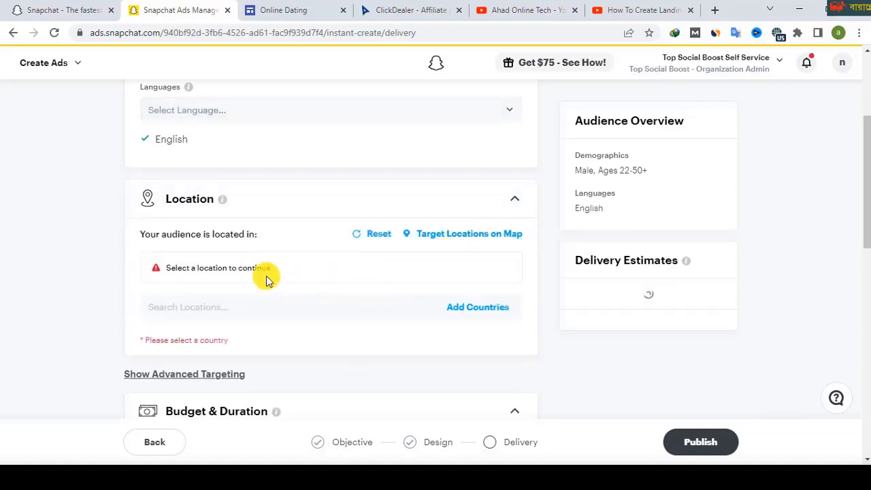
left_click(194, 299)
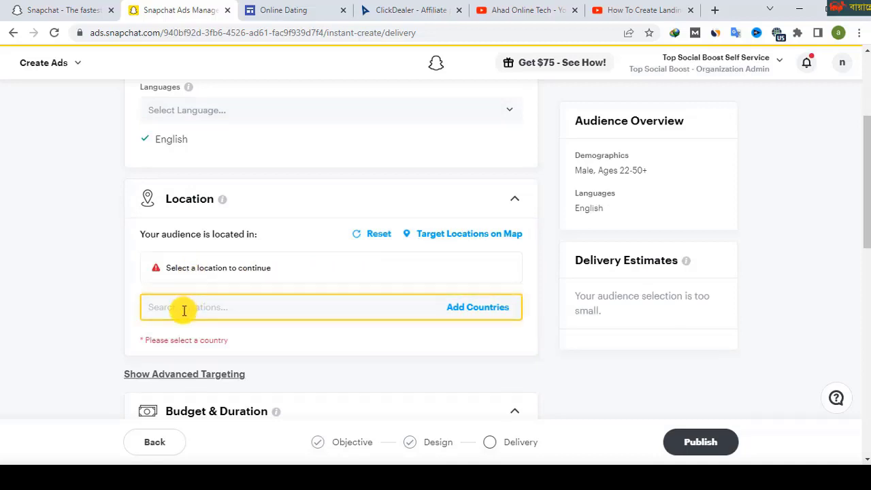
left_click(184, 310)
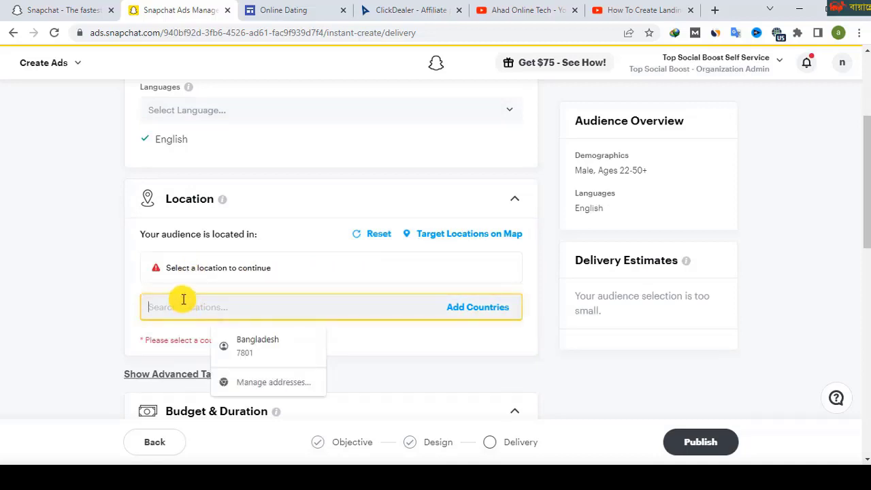
type("united state")
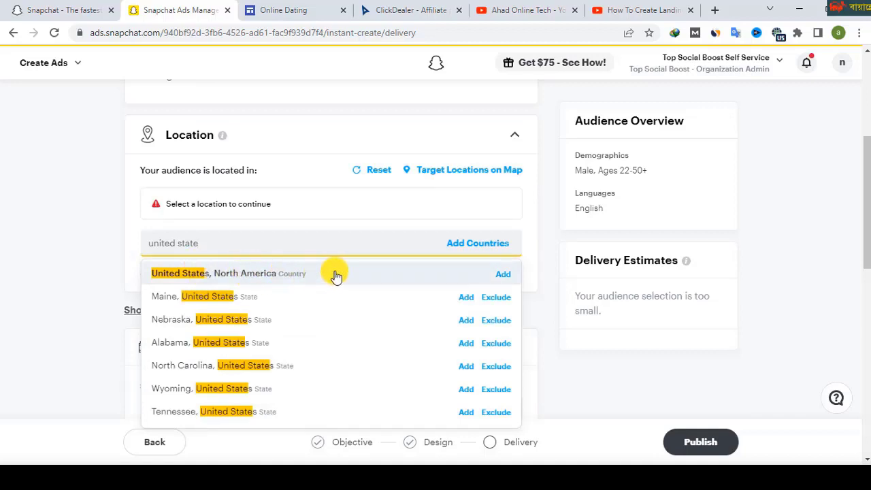
left_click(182, 275)
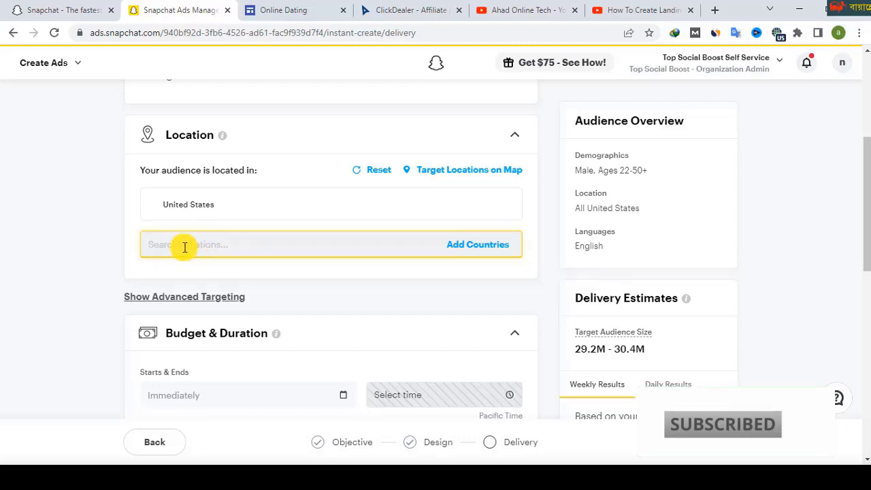
Add the countries Australia and Canada to the audience locations
type("australia")
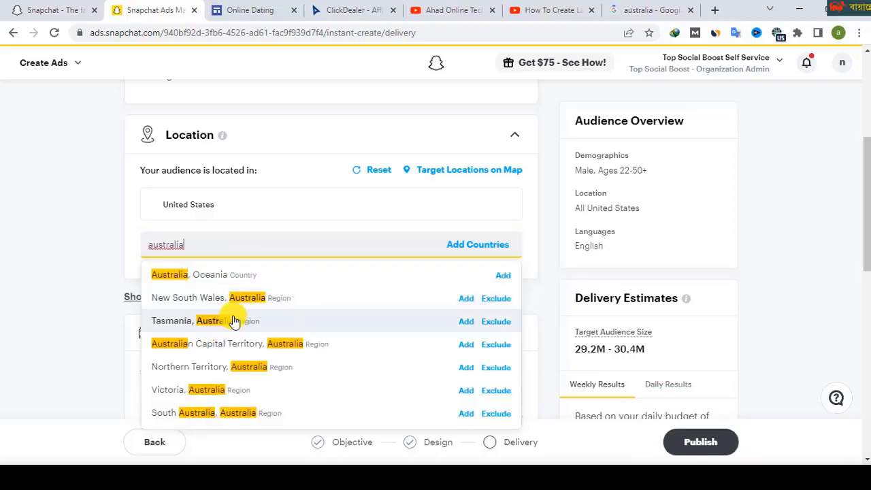
left_click(181, 279)
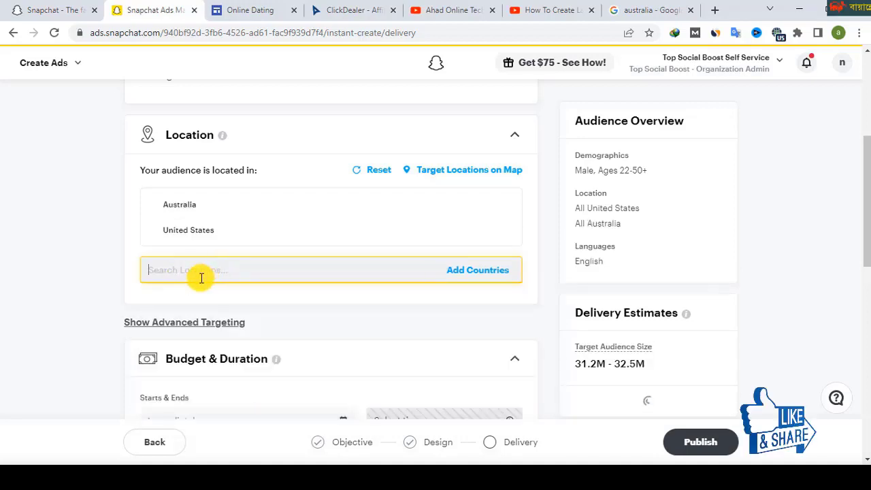
left_click(183, 271)
type("canada")
left_click(198, 302)
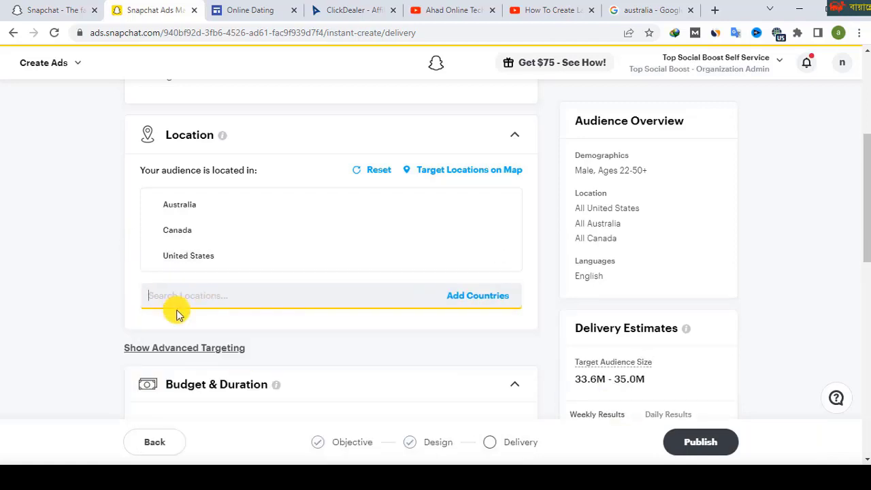
Show the advanced targeting options and select Dining & Nightlife as the Snap Lifestyle Category
scroll(184, 262, "down", 2)
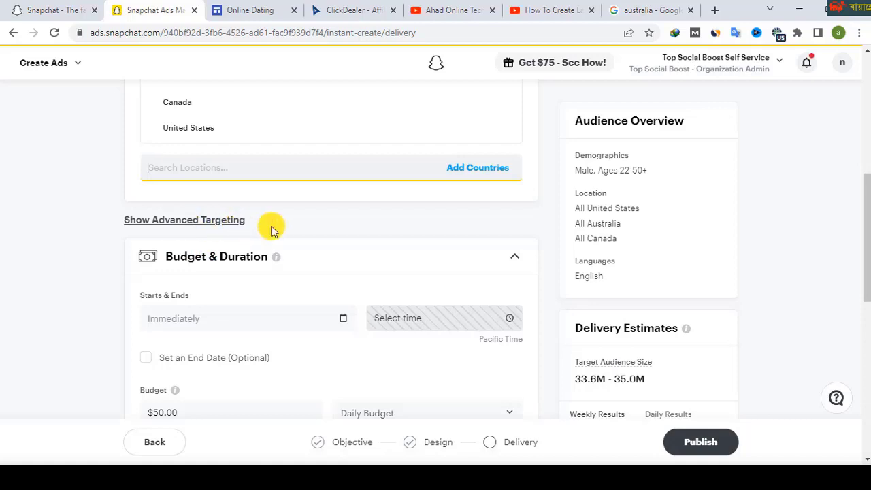
left_click(197, 220)
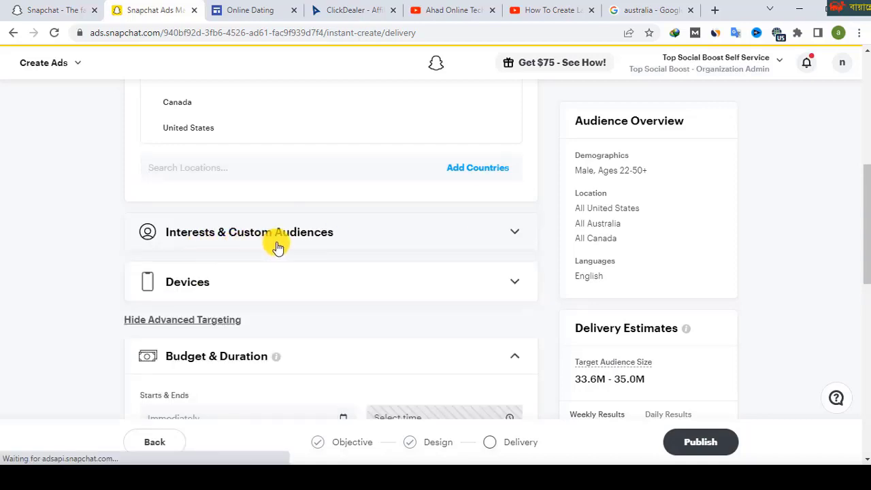
left_click(516, 235)
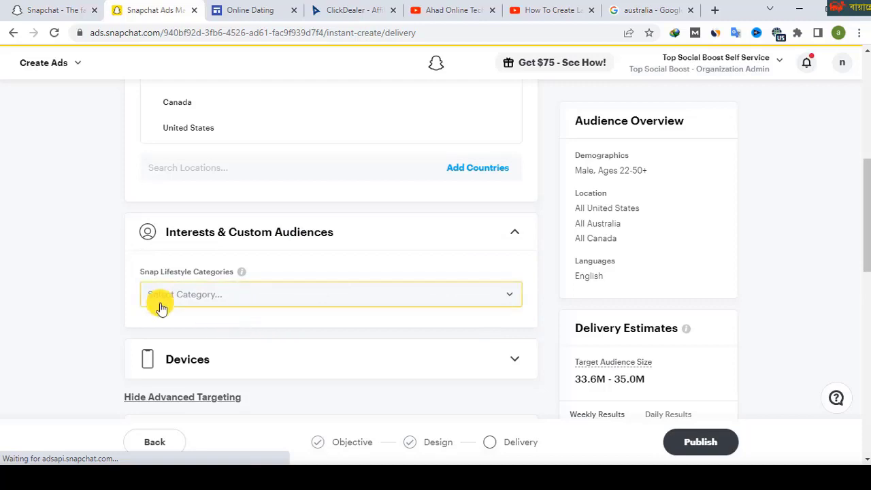
left_click(511, 297)
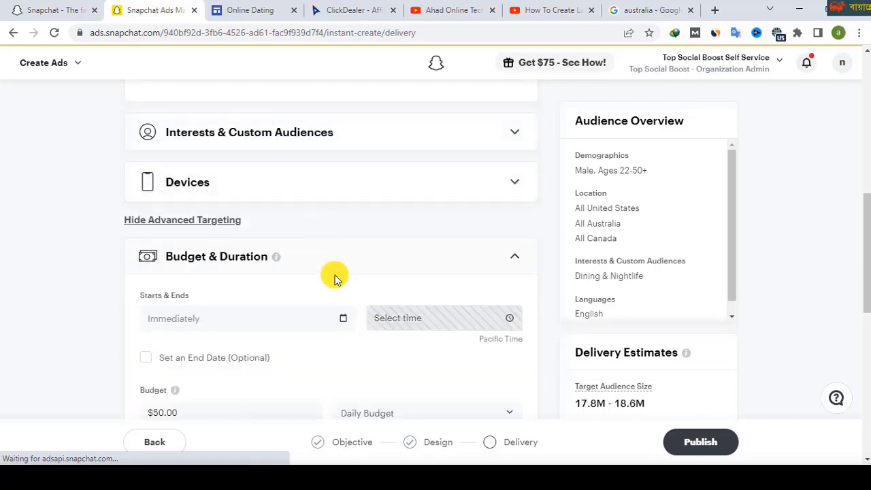
Schedule the ad to start on Dec 4, 2022
scroll(334, 275, "down", 2)
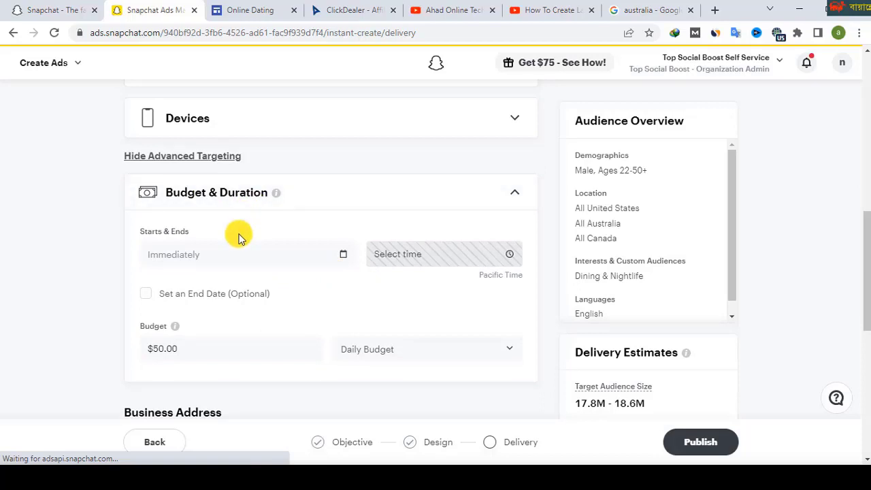
left_click(203, 256)
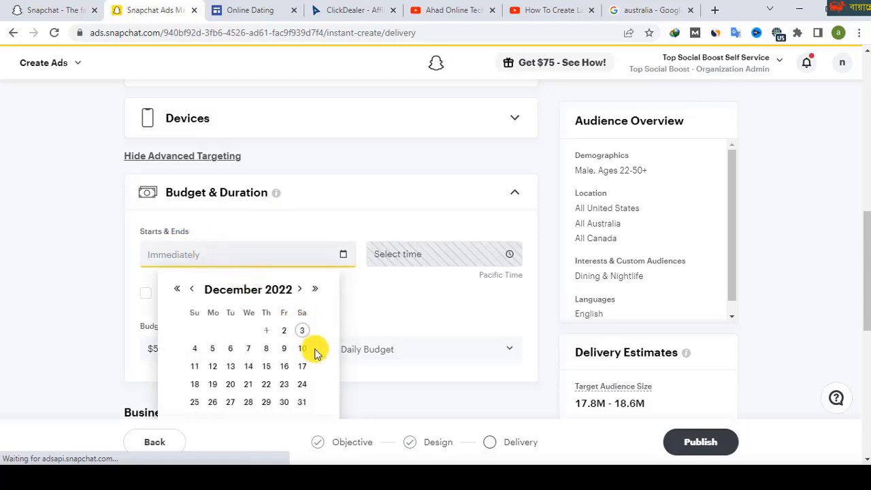
left_click(194, 347)
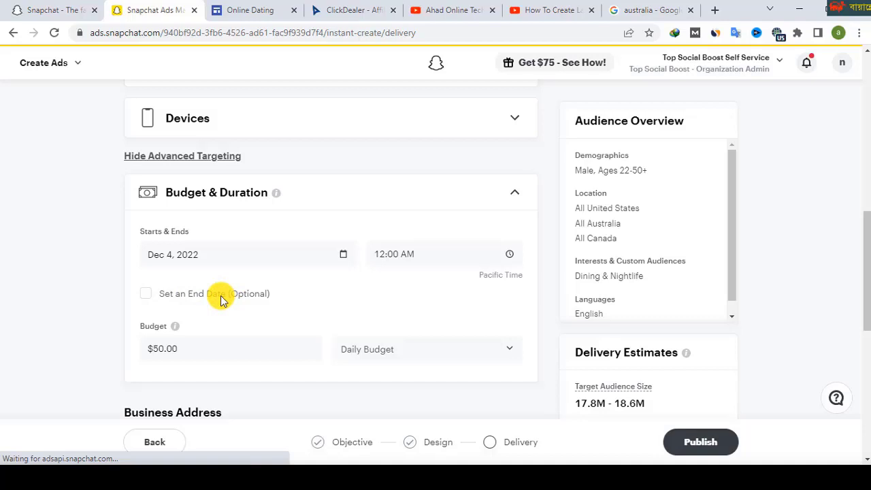
Enable an end date for the ad and set it to Dec 20, 2022
left_click(146, 293)
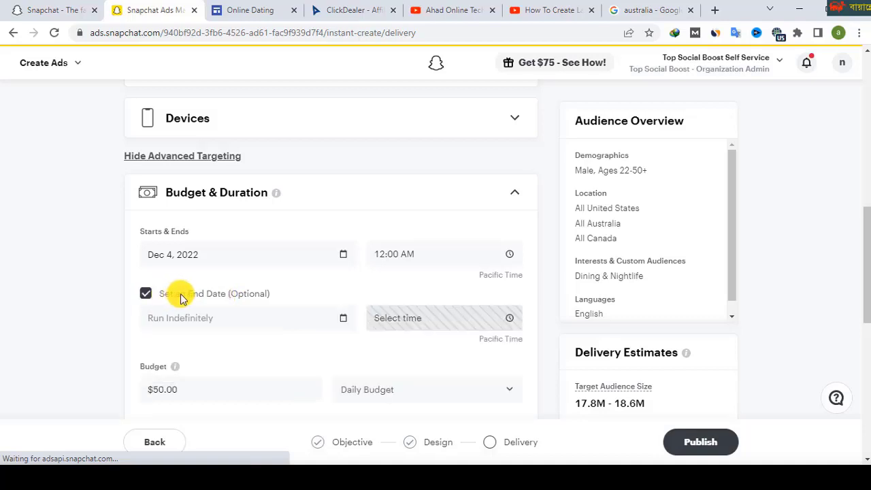
scroll(368, 332, "down", 1)
left_click(344, 254)
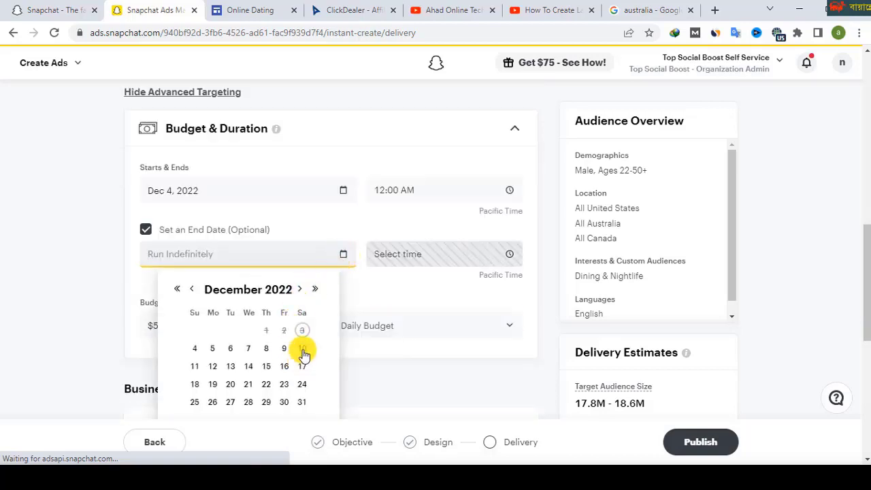
left_click(230, 385)
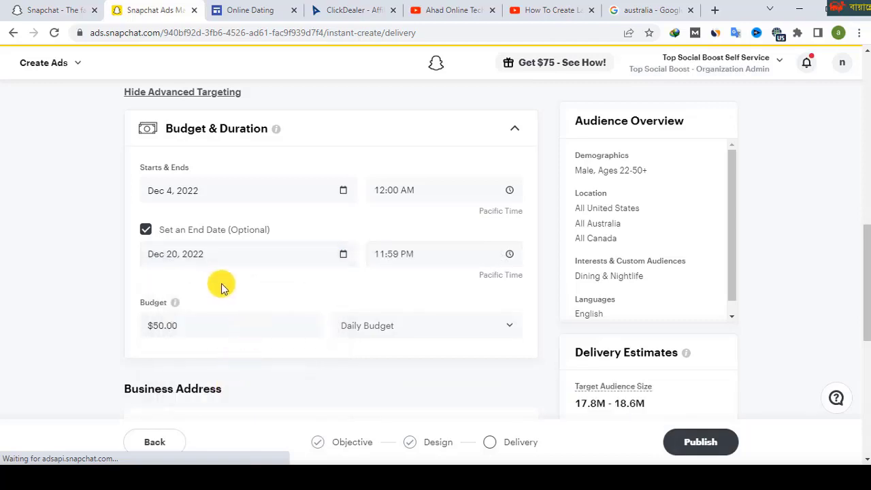
Set the ad's budget to $50 as a Daily Budget
scroll(224, 292, "down", 1)
left_click(171, 266)
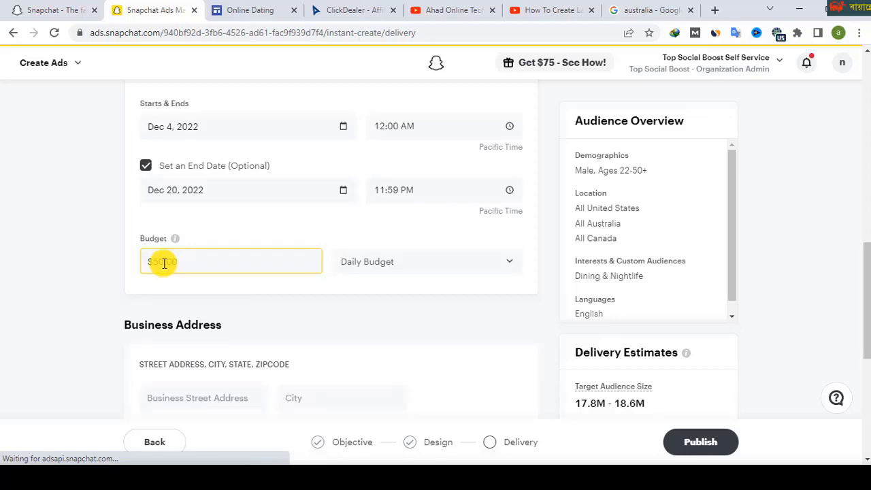
left_click(168, 253)
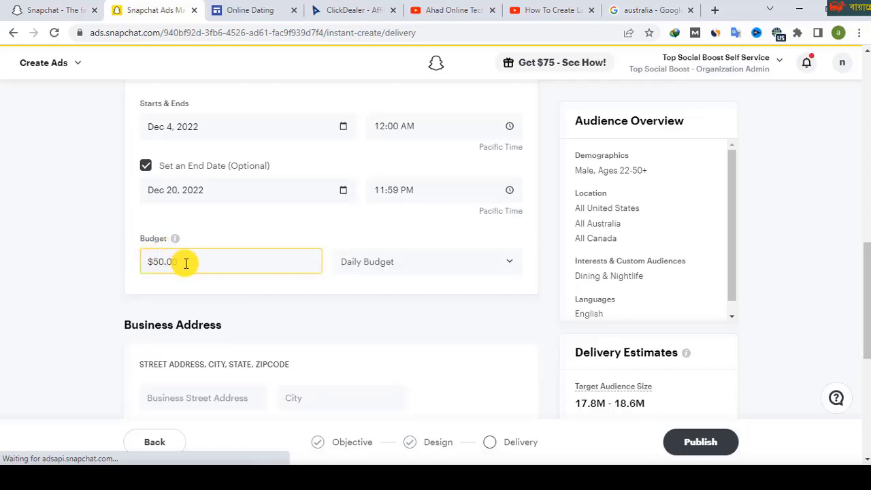
key("BackSpace")
key("BackSpace")
key("BackSpace")
key("BackSpace")
key("BackSpace")
key("BackSpace")
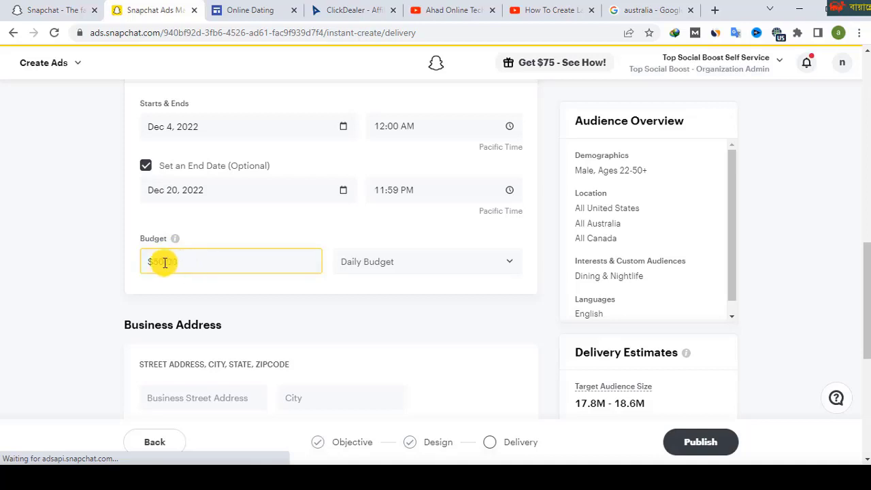
type("50")
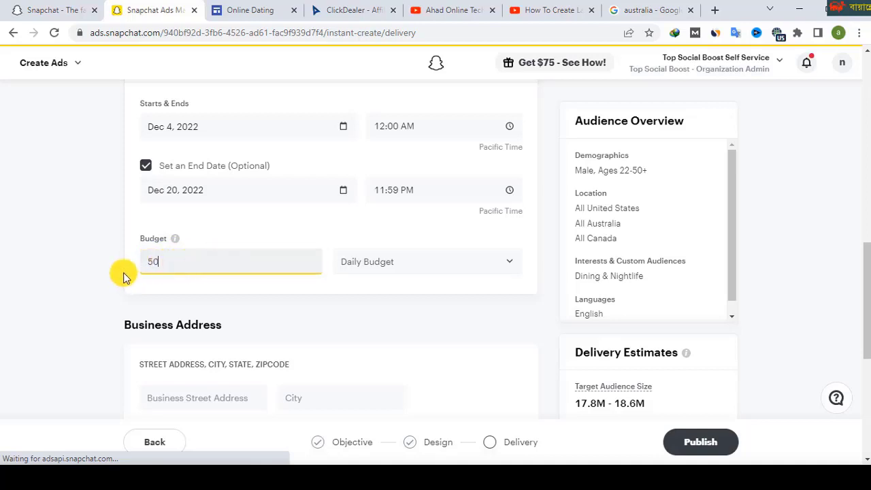
left_click(416, 270)
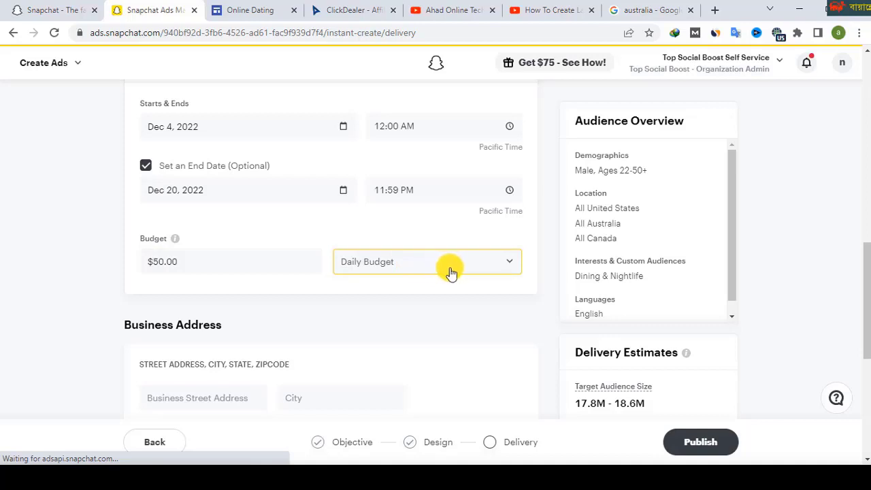
left_click(511, 268)
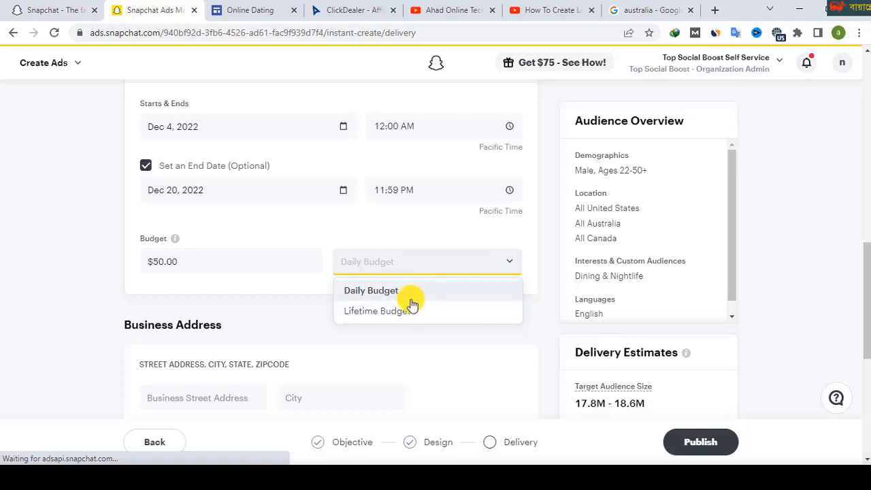
left_click(371, 291)
Switch the budget type to Lifetime Budget and set the amount to $150
left_click(515, 268)
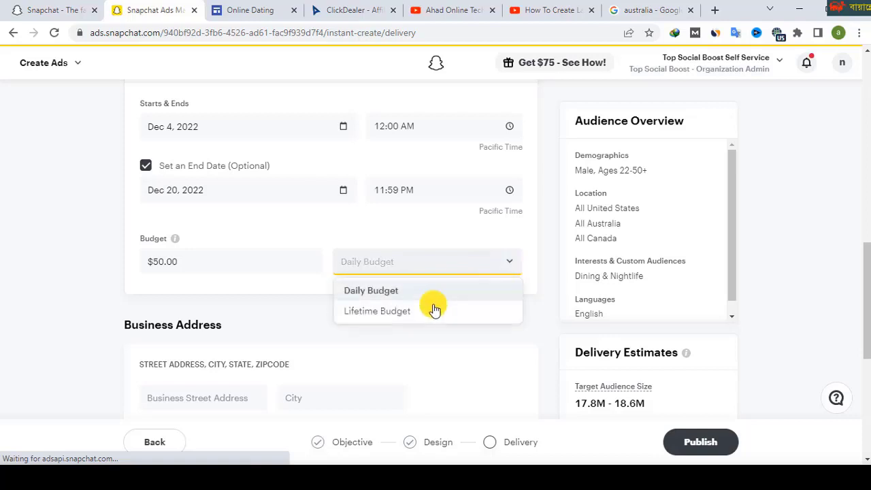
left_click(396, 311)
scroll(272, 282, "up", 2)
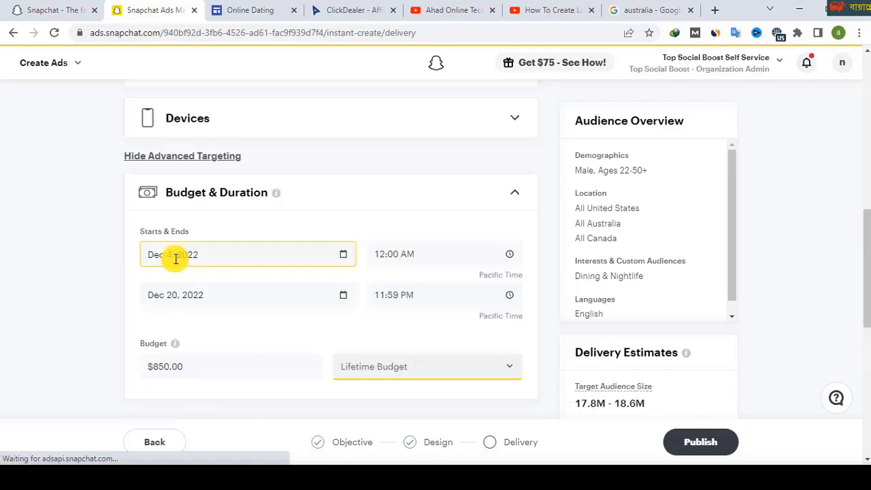
scroll(237, 329, "down", 1)
left_click(191, 303)
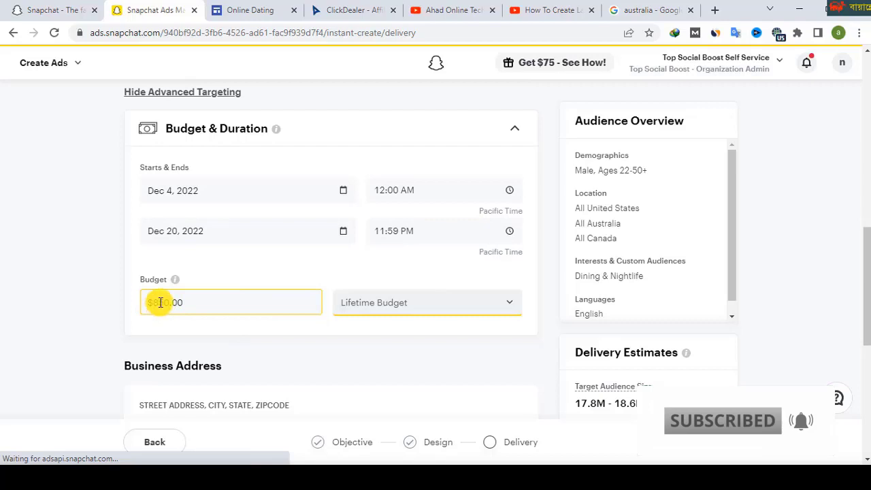
key("BackSpace")
key("BackSpace")
key("BackSpace")
key("BackSpace")
key("BackSpace")
key("BackSpace")
key("BackSpace")
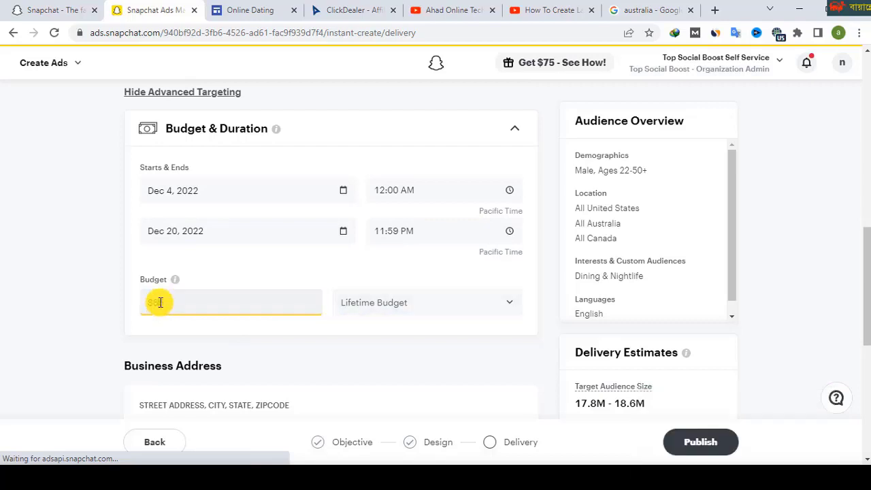
type("150")
Fill in the street address, city and postal code of the business address with the saved address
scroll(224, 266, "down", 3)
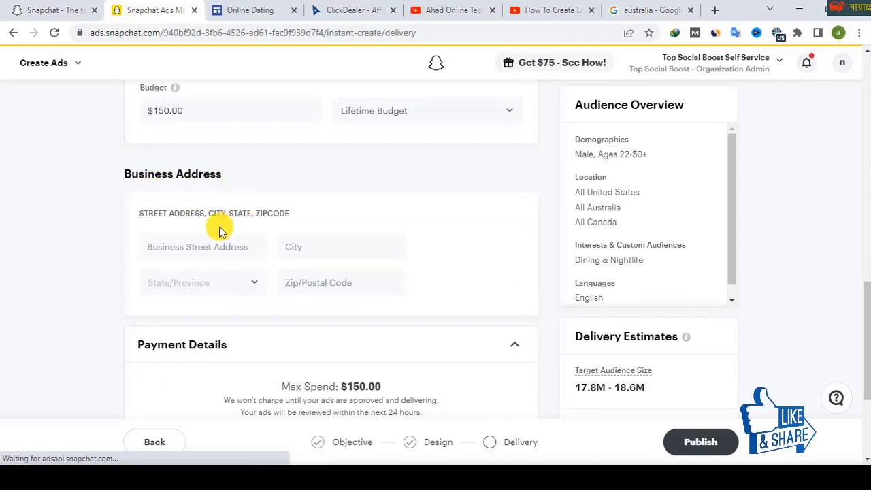
left_click(239, 255)
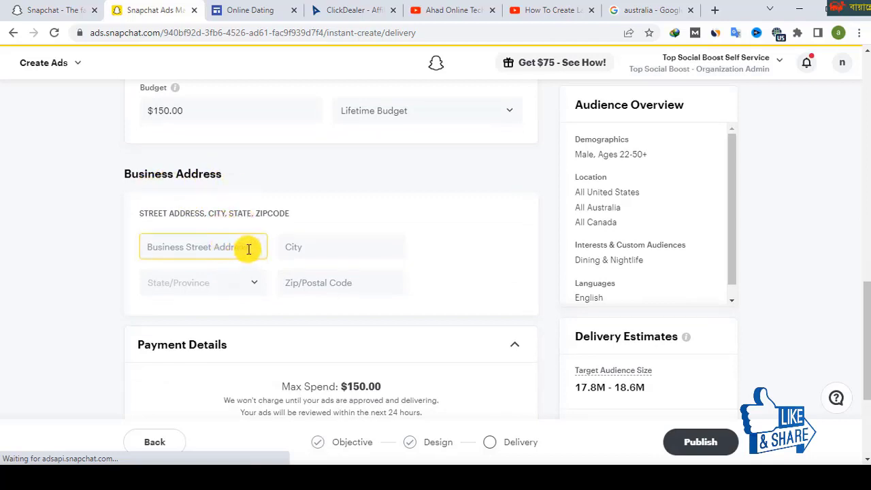
left_click(325, 248)
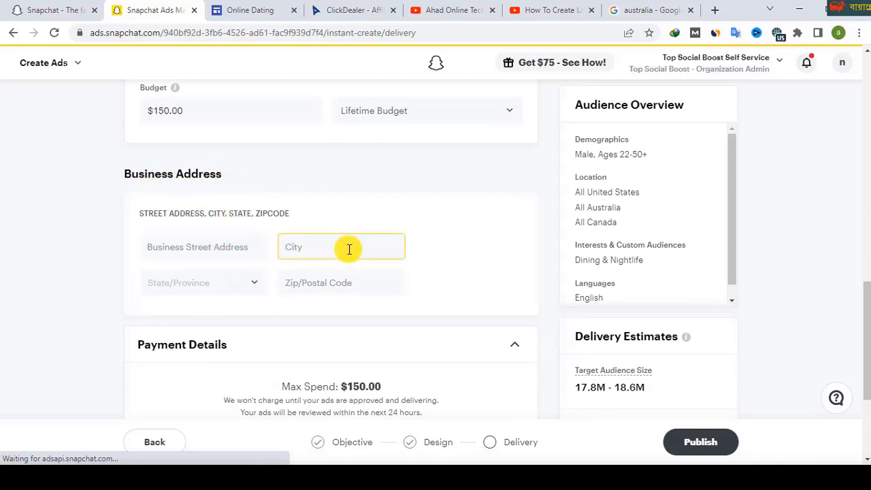
left_click(252, 285)
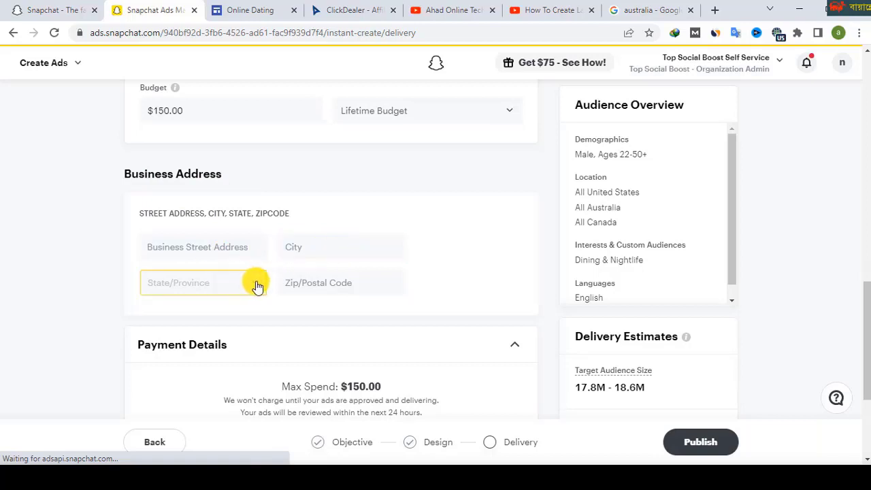
scroll(227, 333, "up", 3)
scroll(227, 333, "up", 1)
scroll(225, 330, "down", 8)
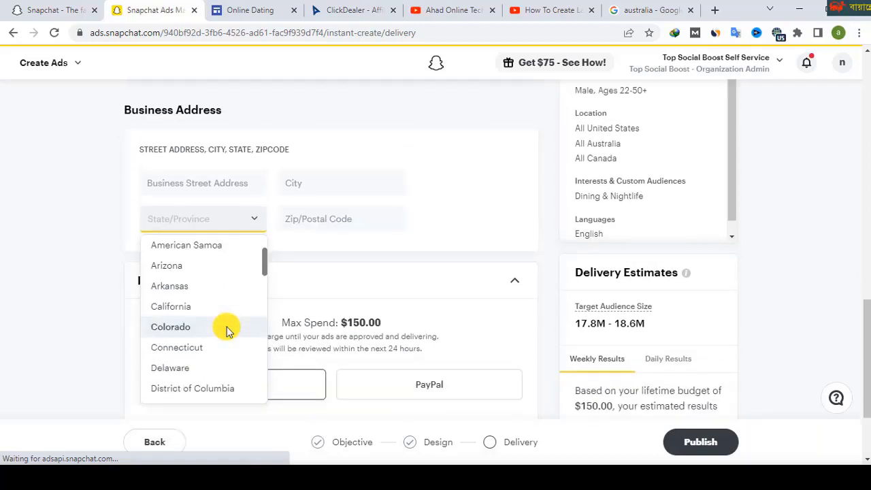
scroll(194, 320, "down", 3)
scroll(346, 350, "up", 2)
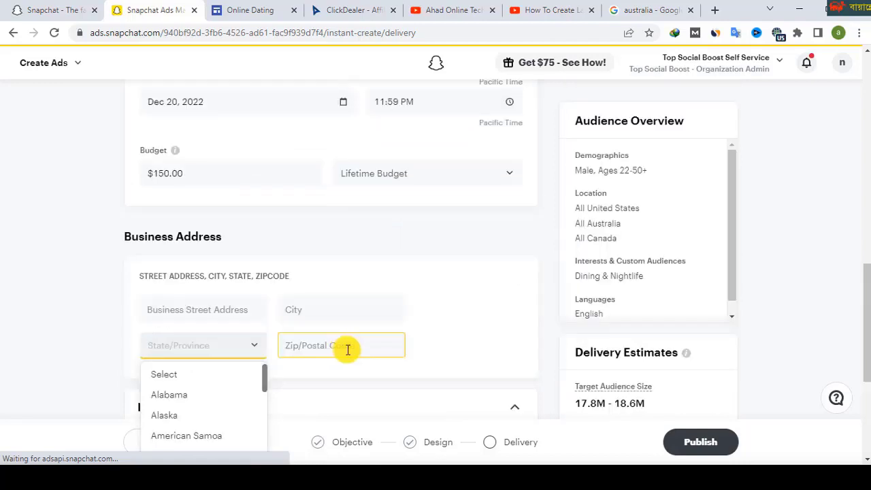
left_click(357, 346)
left_click(360, 381)
Review the credit card payment fields, the audience overview and the delivery estimates for the ad
scroll(287, 269, "down", 3)
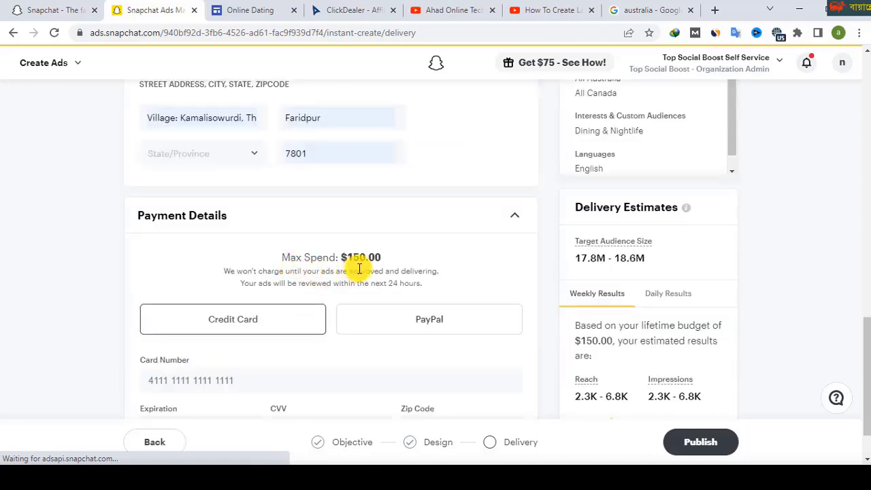
scroll(299, 278, "down", 1)
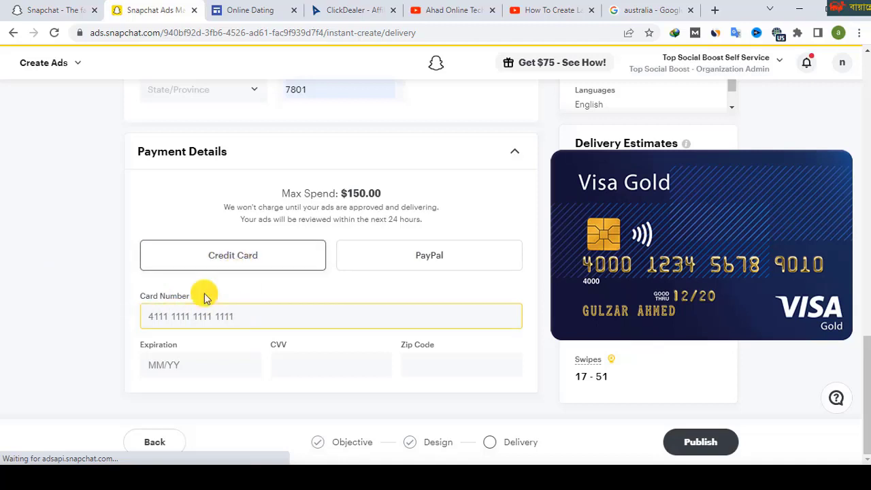
left_click(246, 314)
left_click(72, 274)
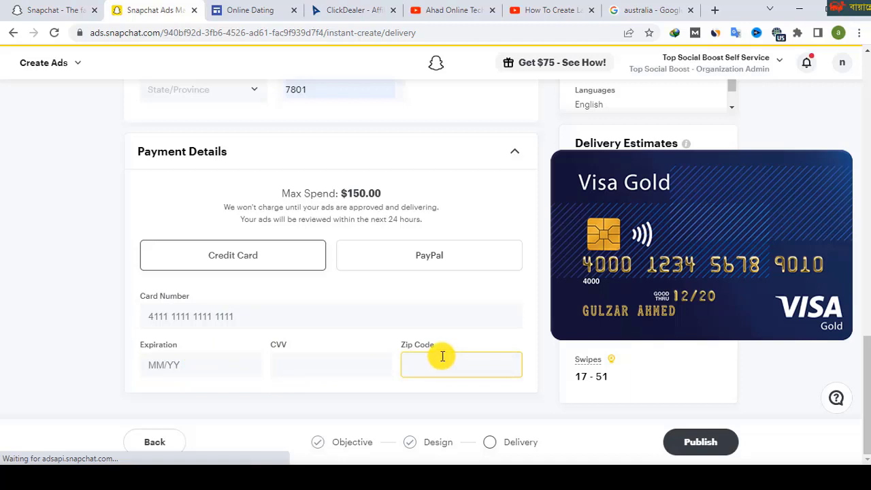
scroll(521, 175, "up", 4)
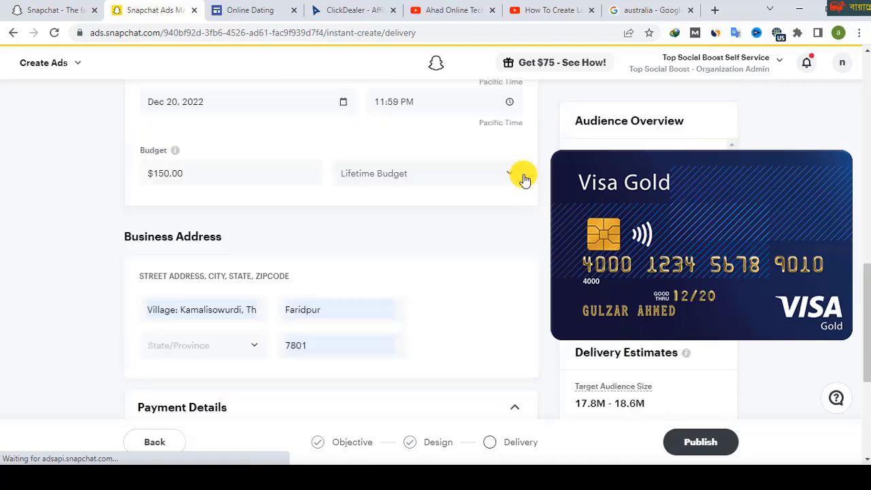
scroll(639, 138, "up", 2)
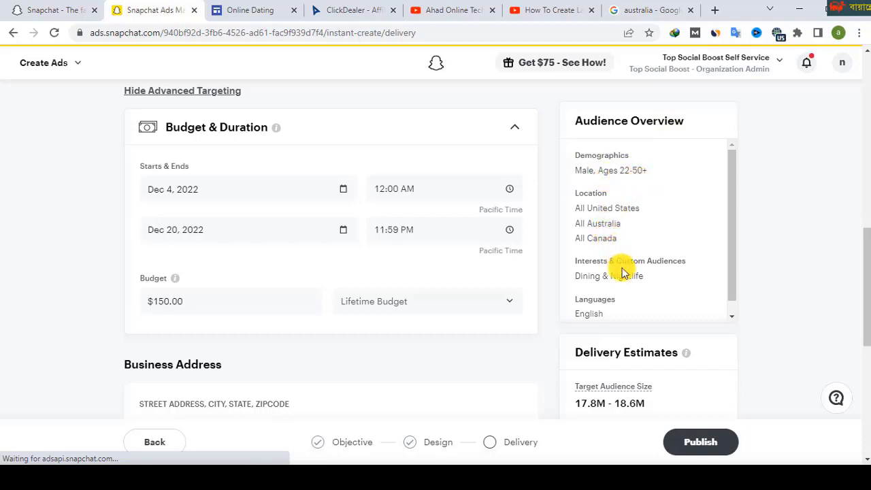
scroll(623, 272, "down", 1)
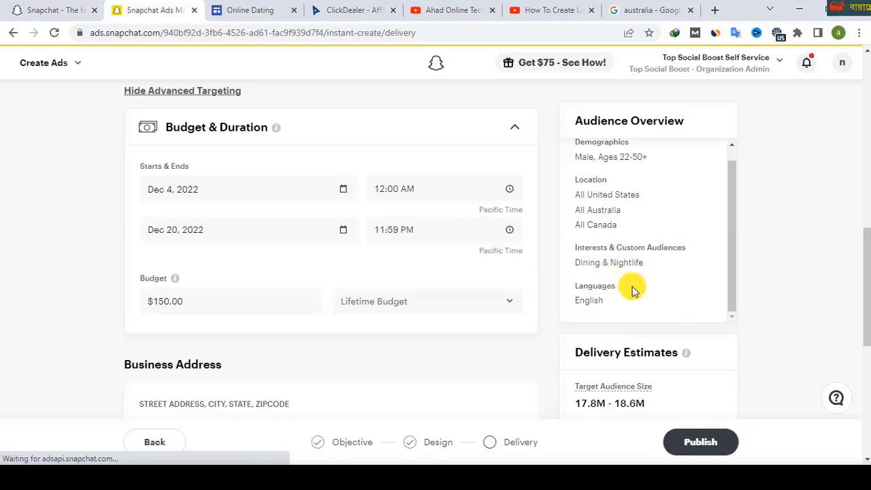
scroll(632, 291, "down", 1)
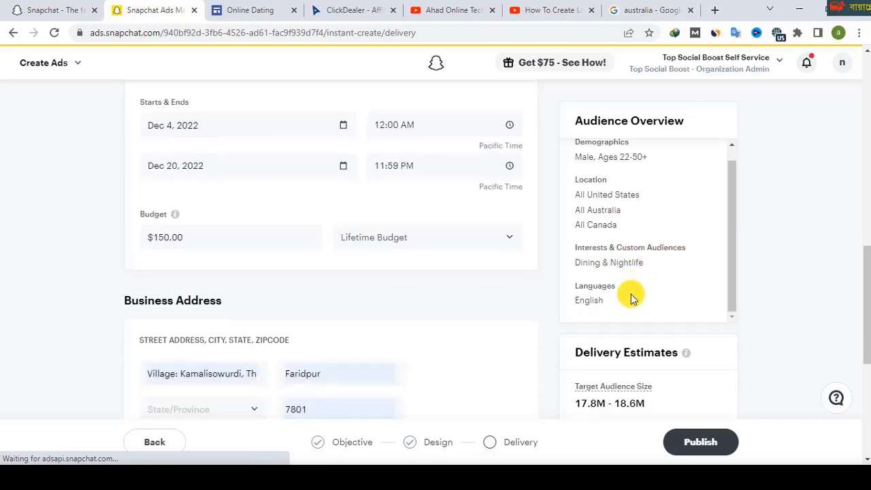
scroll(639, 319, "down", 1)
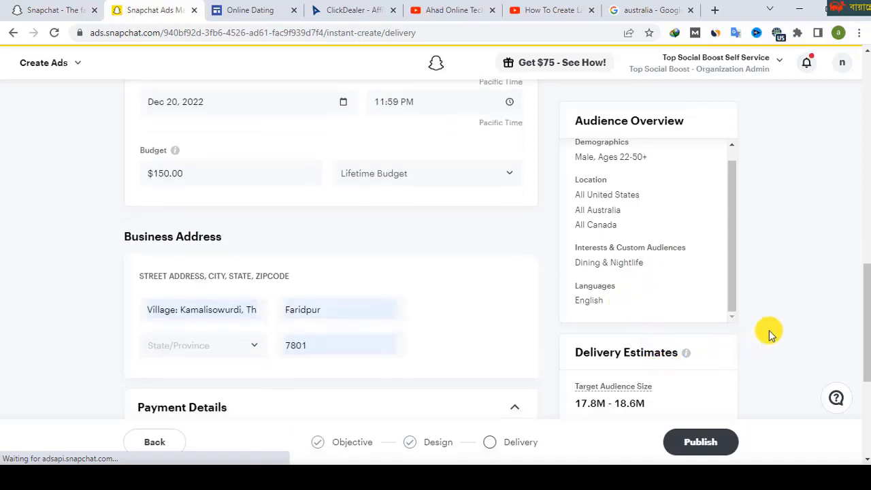
scroll(769, 333, "down", 3)
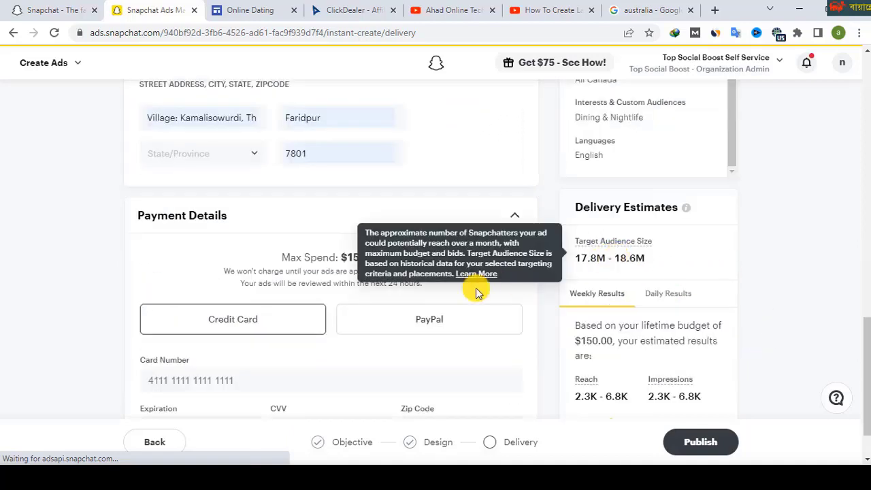
mouse_move(632, 268)
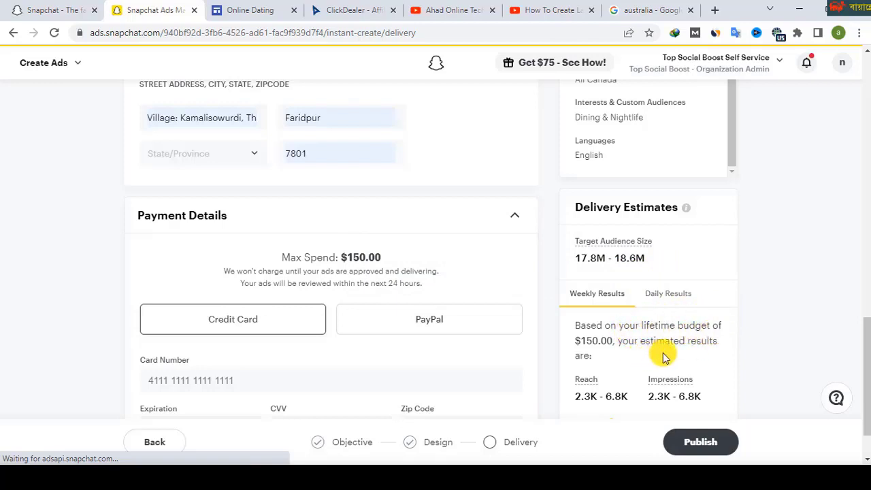
scroll(705, 342, "down", 2)
mouse_move(605, 340)
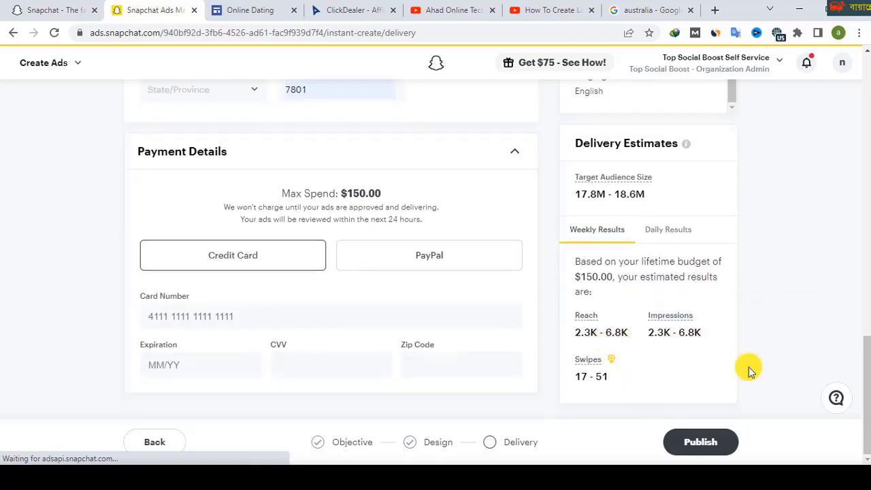
left_click(713, 441)
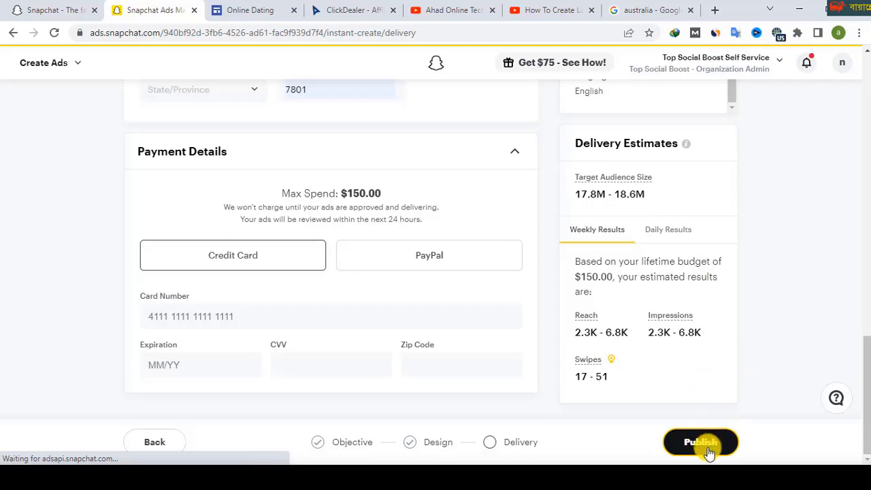
scroll(742, 351, "up", 5)
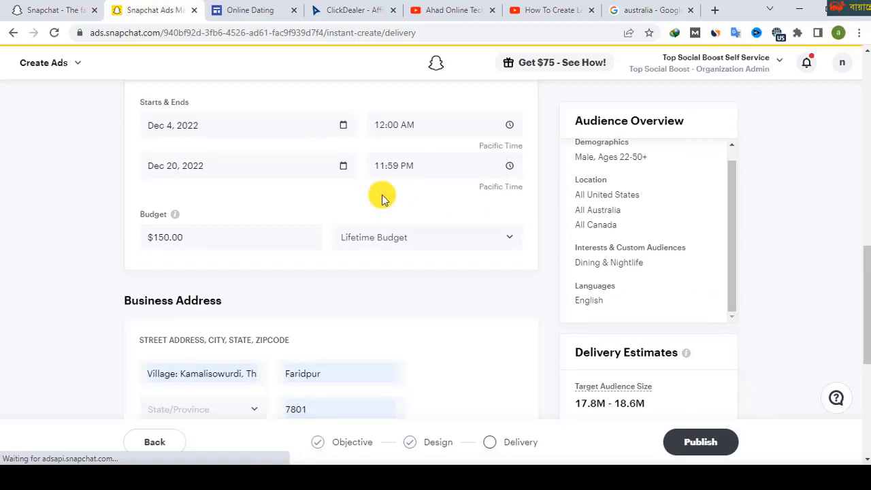
left_click(68, 10)
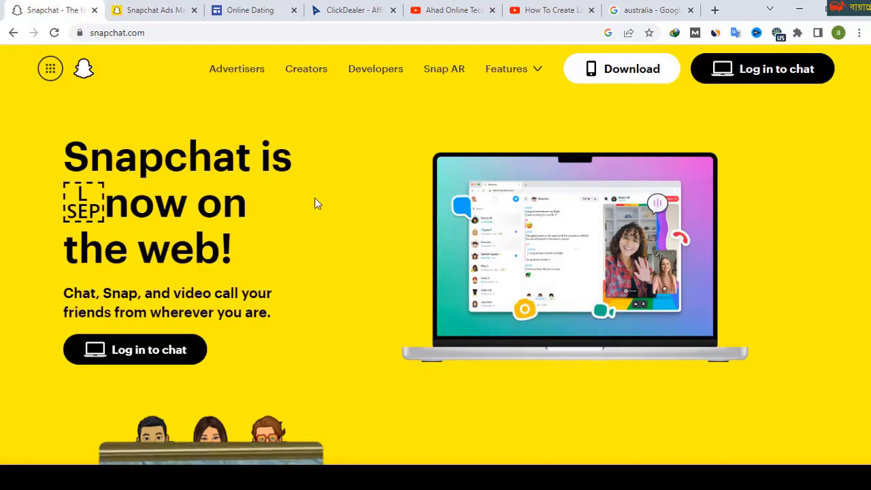
left_click(251, 10)
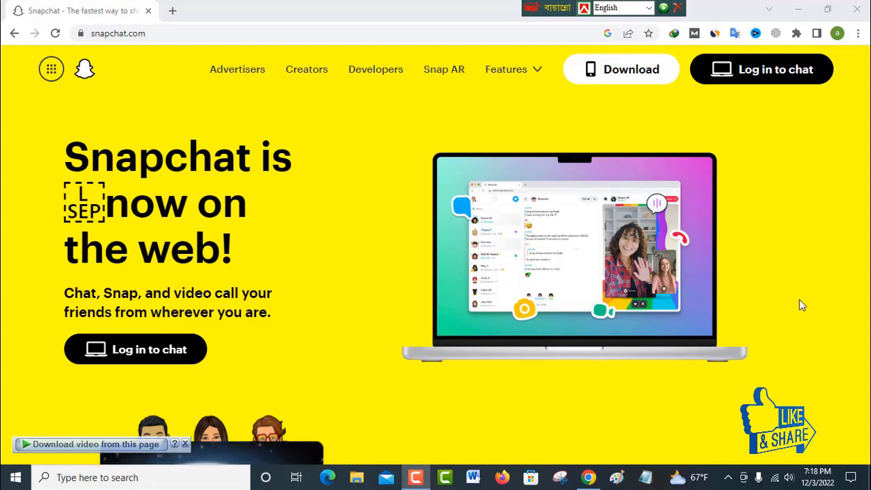
scroll(661, 286, "down", 10)
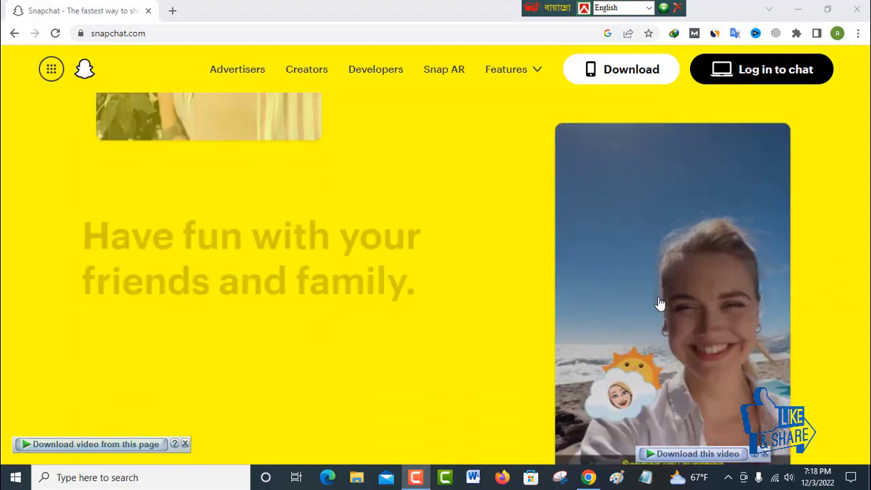
scroll(517, 265, "up", 3)
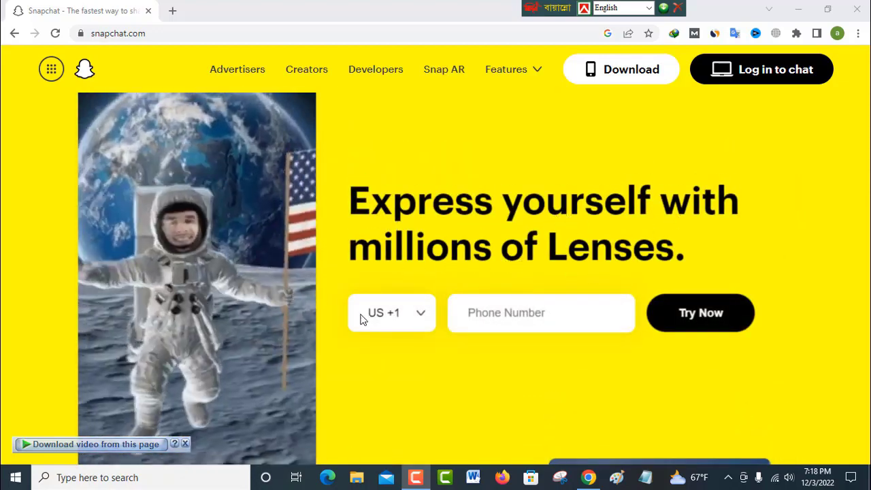
left_click(420, 317)
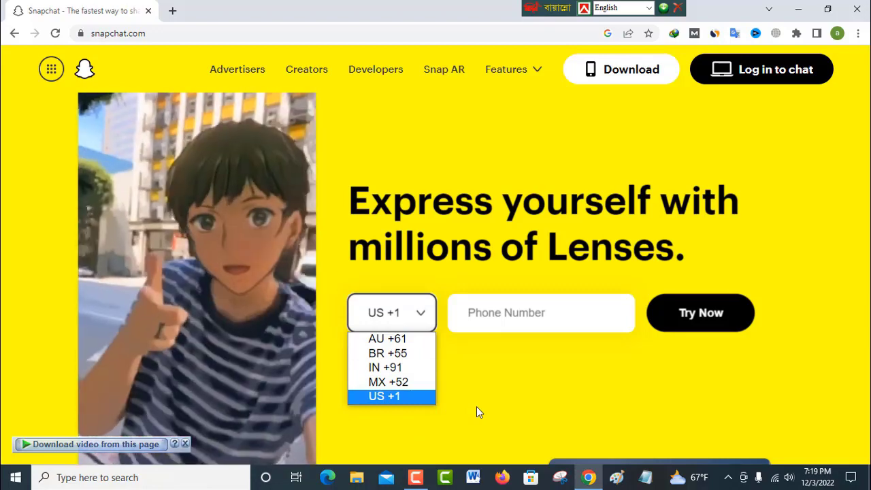
left_click(485, 400)
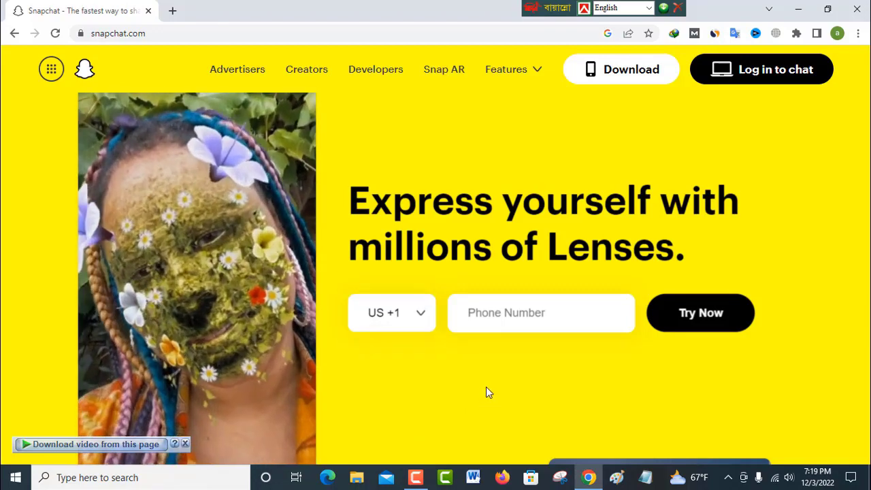